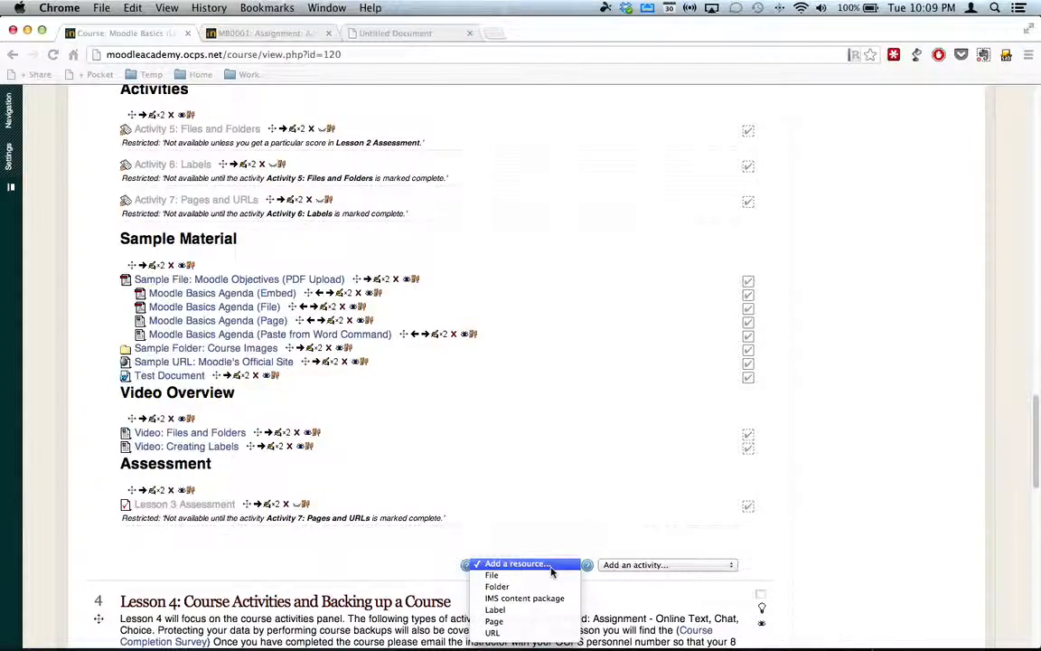
Add a new Page resource to Lesson 3, entering "Sample Page" as both its name and description
left_click(504, 620)
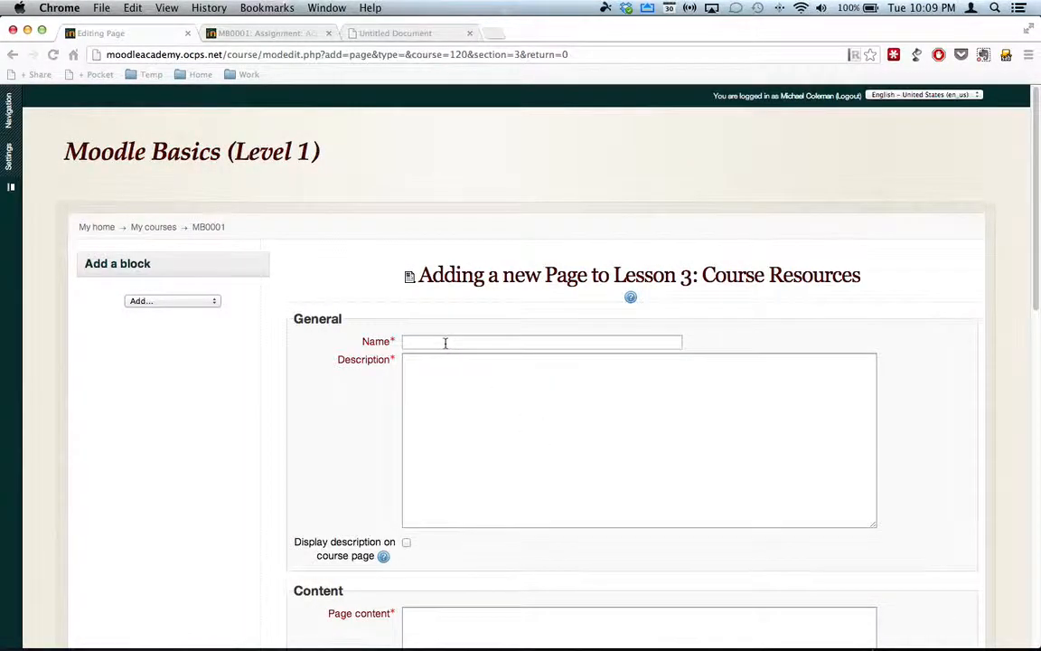
left_click(441, 344)
type("Sample Pa")
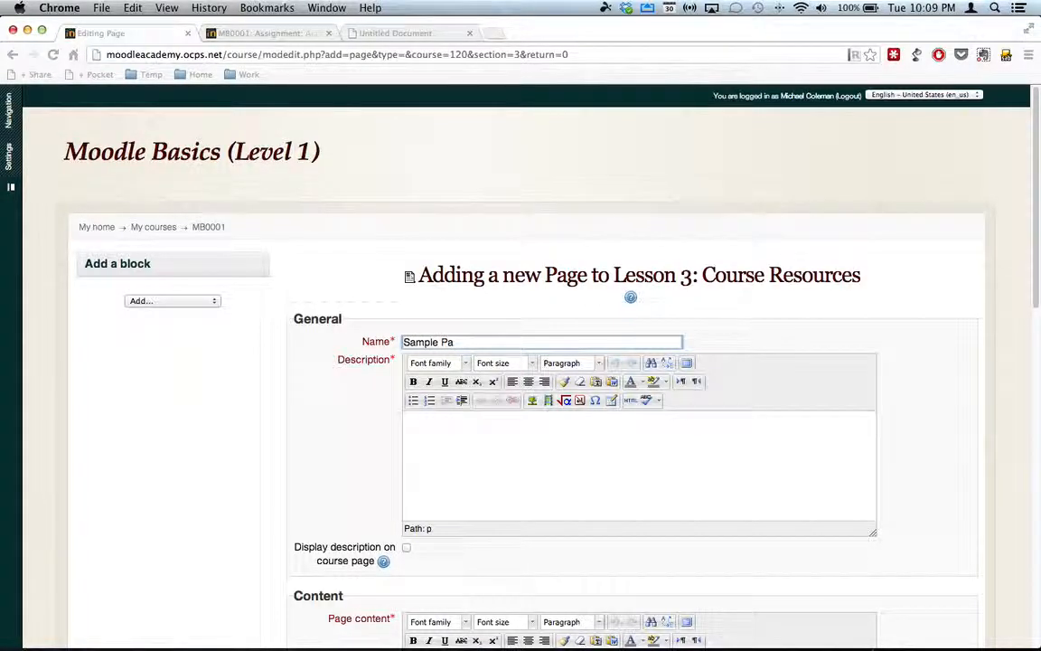
left_click(459, 418)
type("Sample Page")
Paste the copied Moodle Basics welcome text directly into the page content and check it back to its beginning
scroll(469, 500, "down", 5)
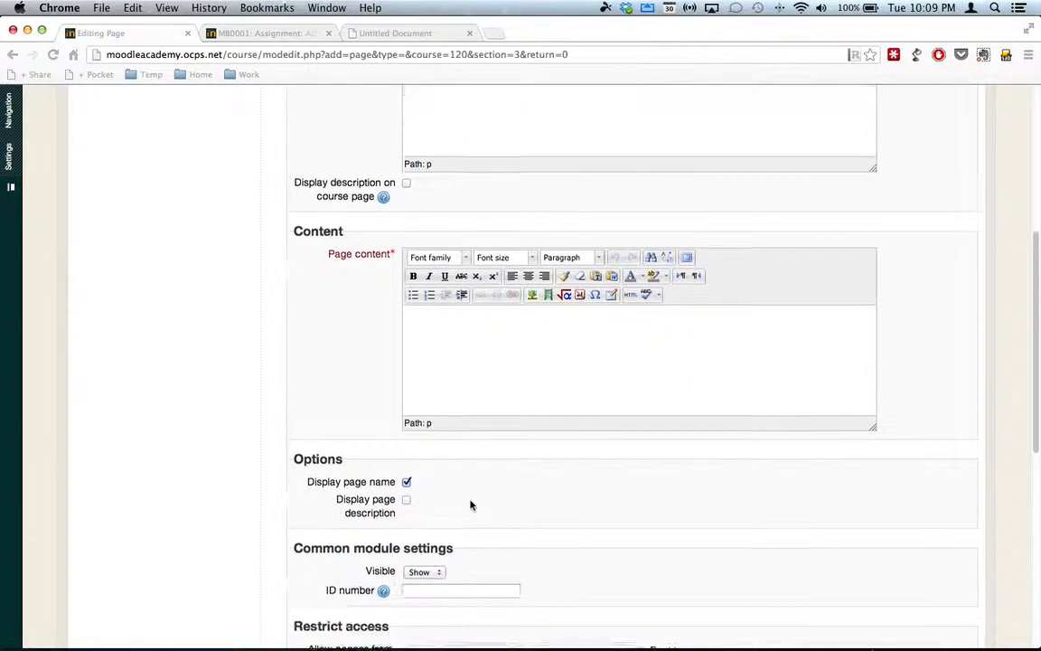
scroll(470, 504, "down", 1)
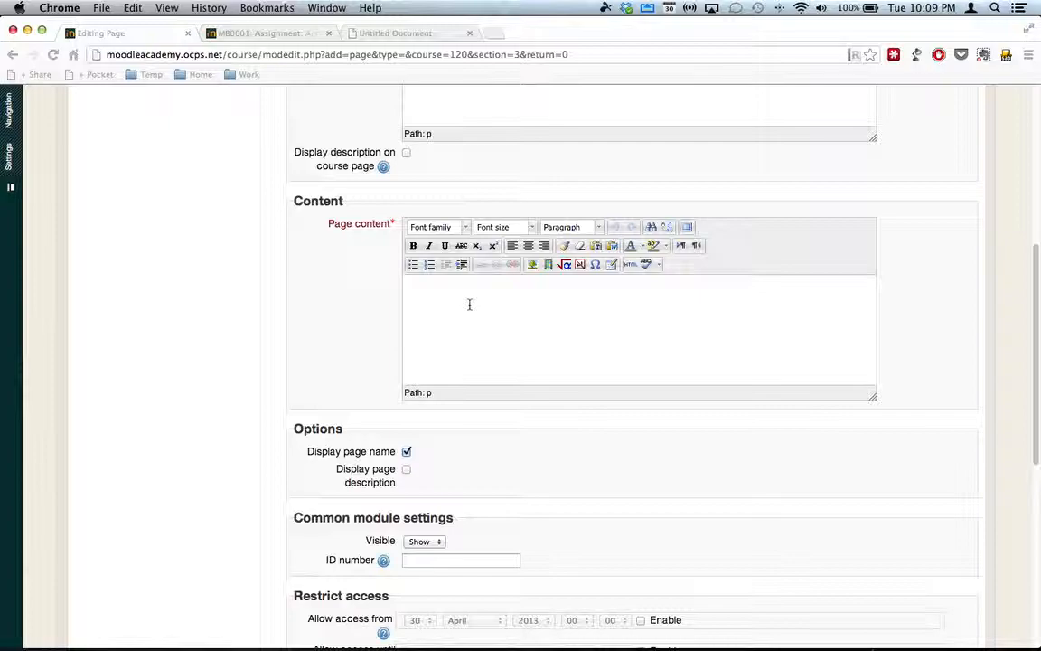
left_click(469, 304)
key("super+v")
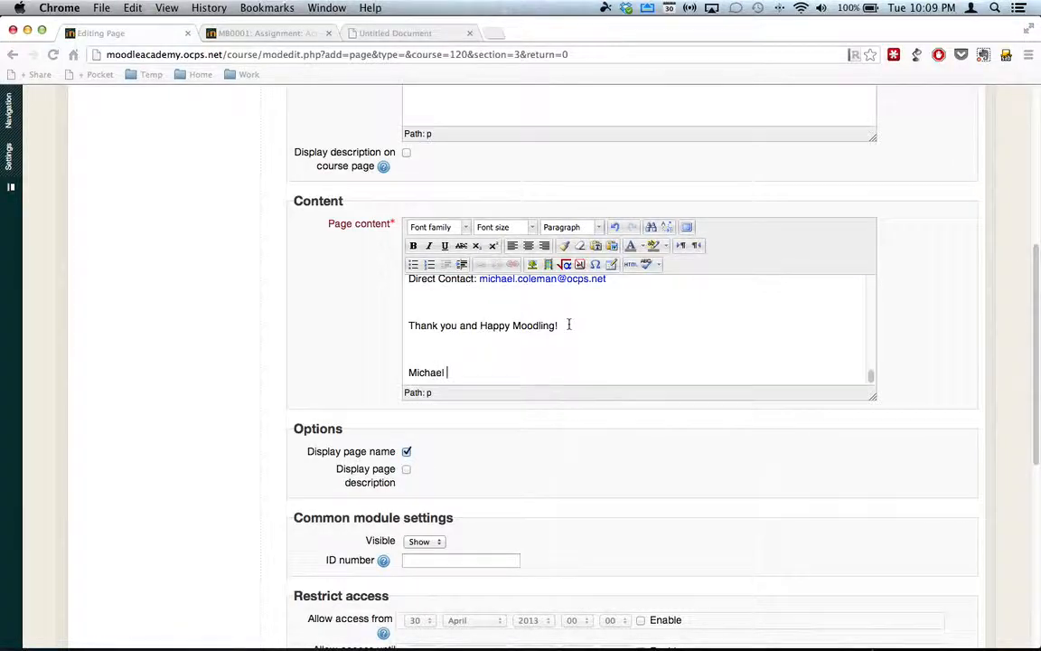
scroll(568, 324, "up", 3)
scroll(568, 323, "up", 10)
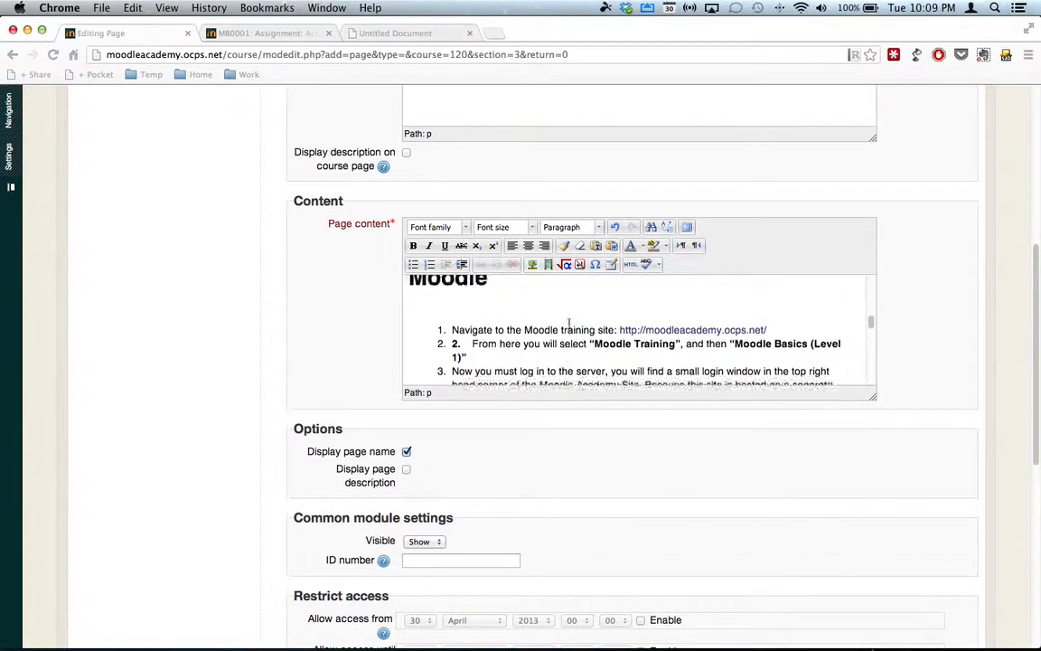
scroll(568, 323, "up", 12)
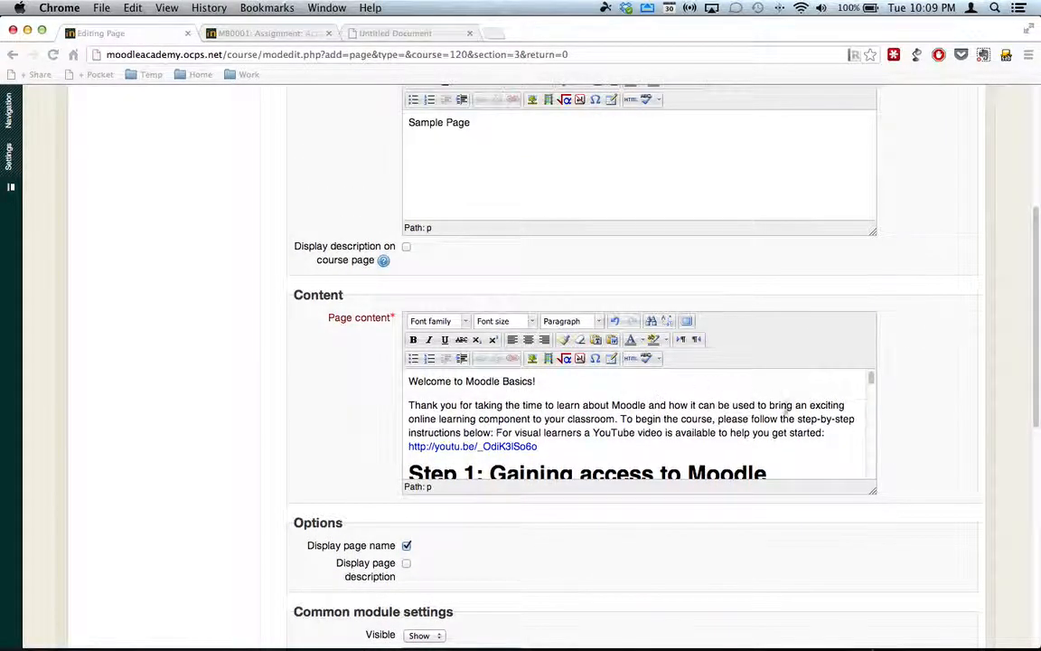
Save the new page and display it, leaving the remaining settings at their defaults
scroll(911, 435, "down", 3)
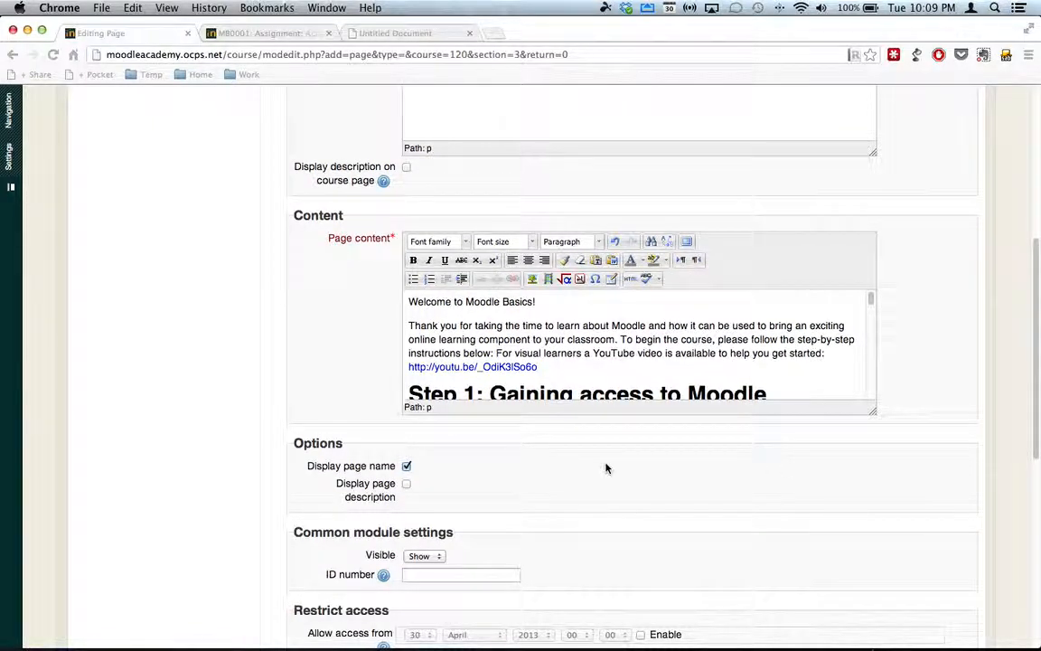
scroll(606, 467, "down", 15)
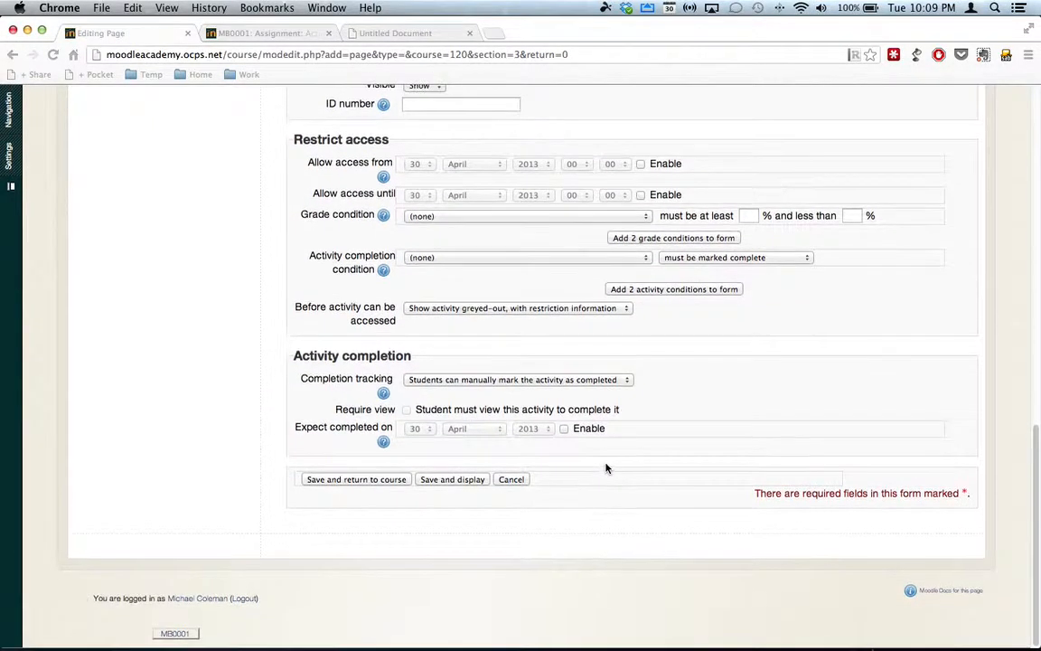
left_click(434, 484)
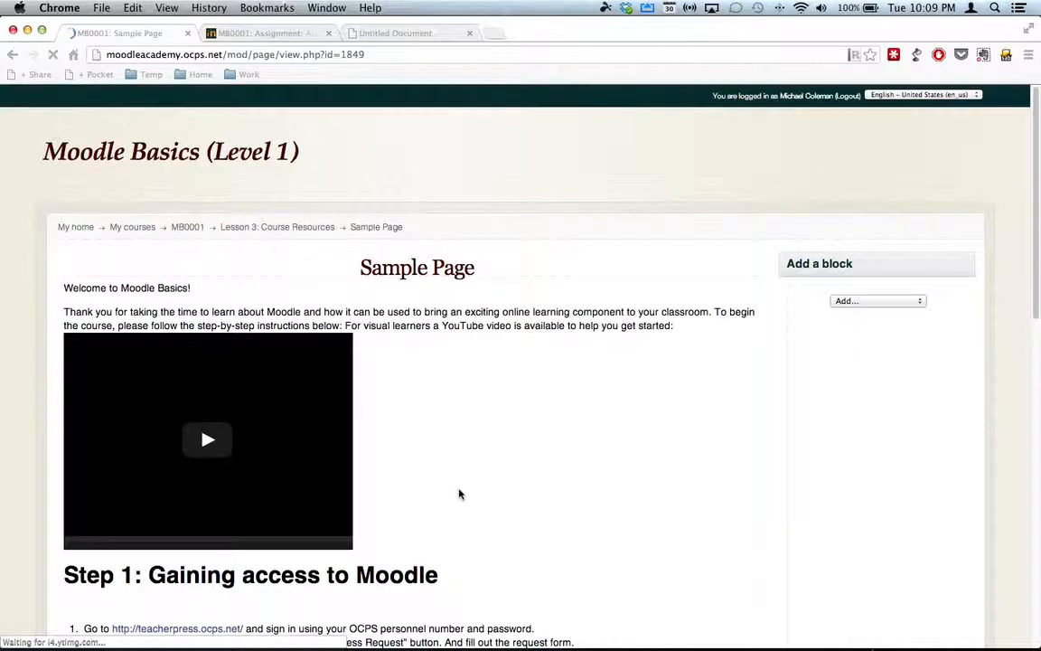
Review the displayed Sample Page from the embedded video through the numbered steps to the closing contact details
scroll(535, 522, "down", 5)
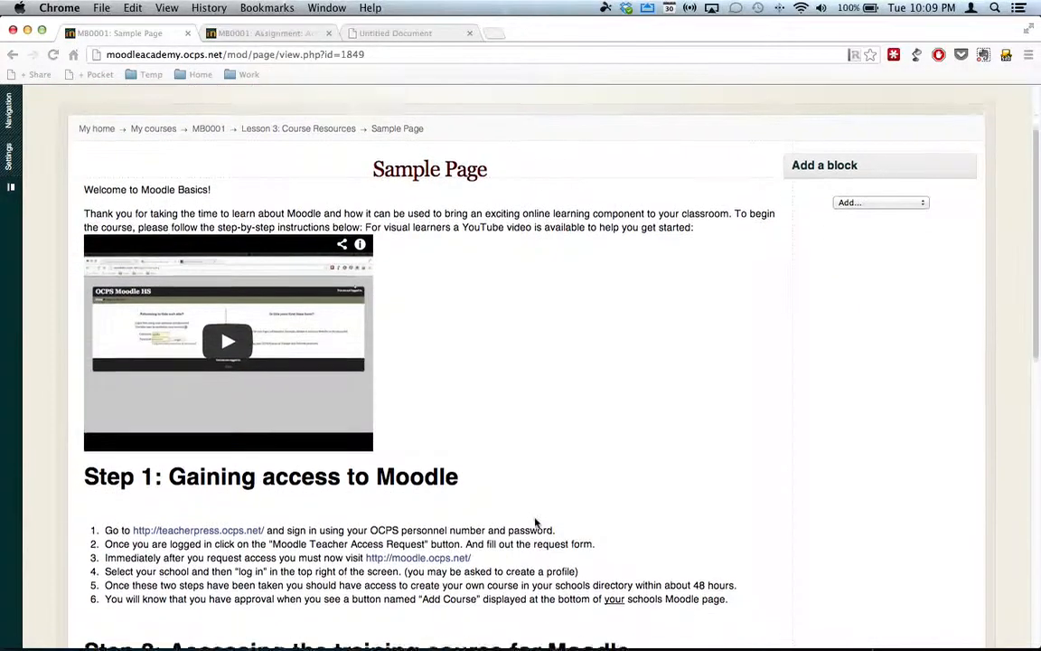
scroll(535, 522, "down", 5)
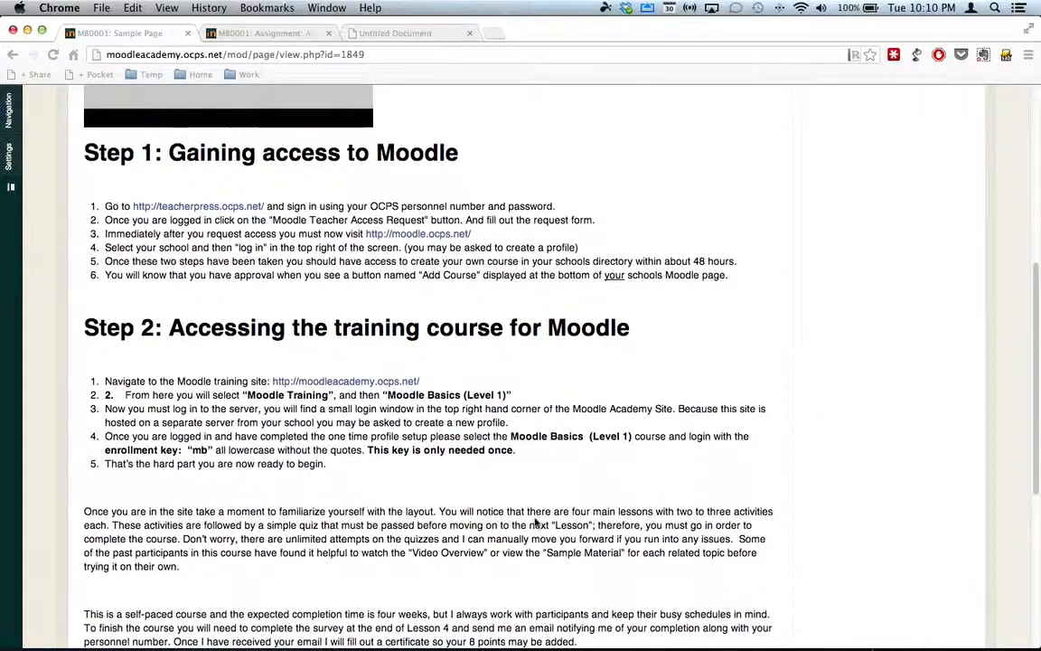
scroll(285, 127, "down", 1)
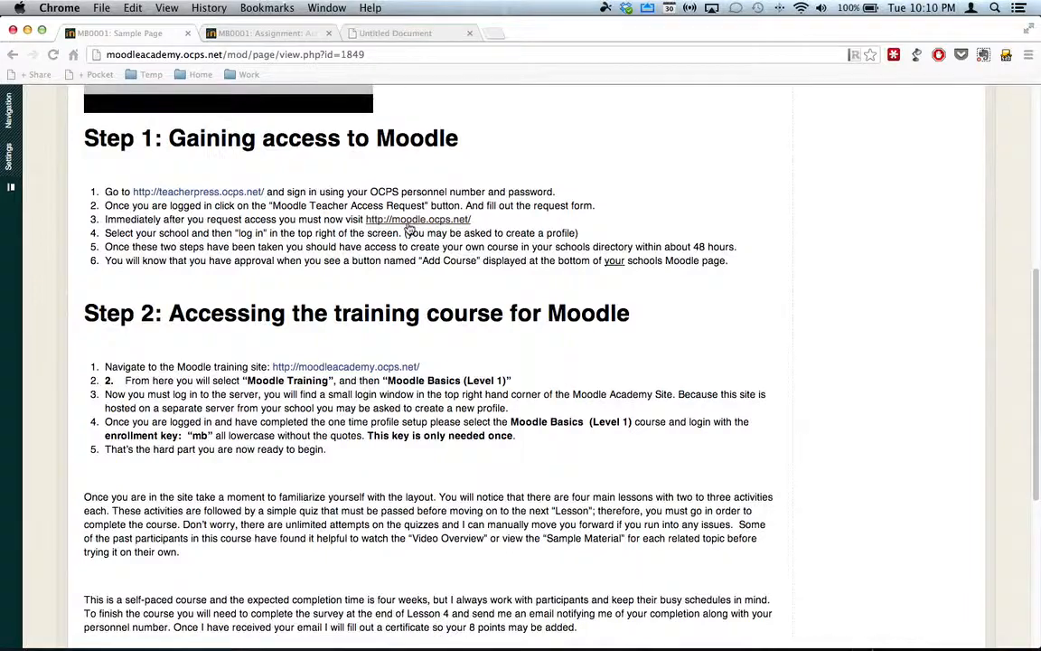
scroll(352, 262, "up", 7)
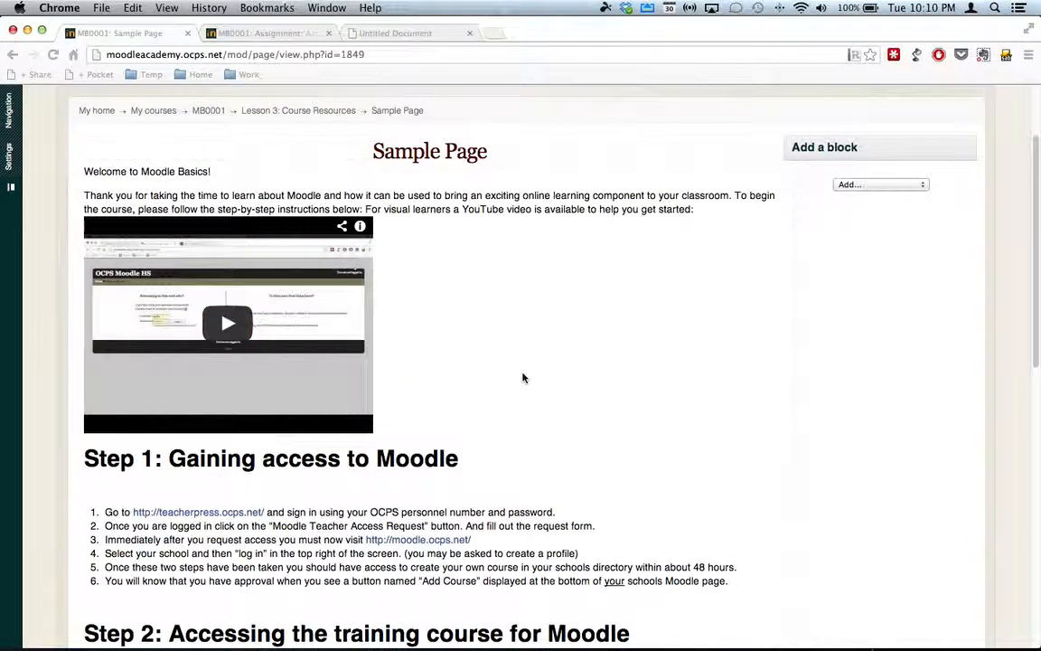
scroll(523, 377, "down", 3)
scroll(523, 377, "down", 10)
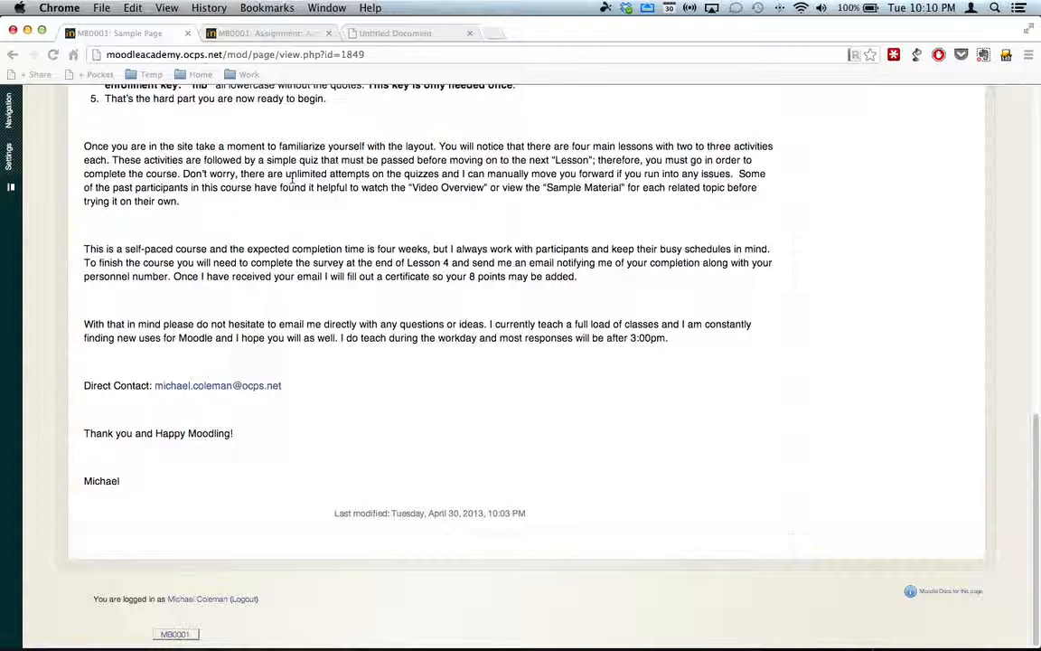
scroll(290, 178, "up", 15)
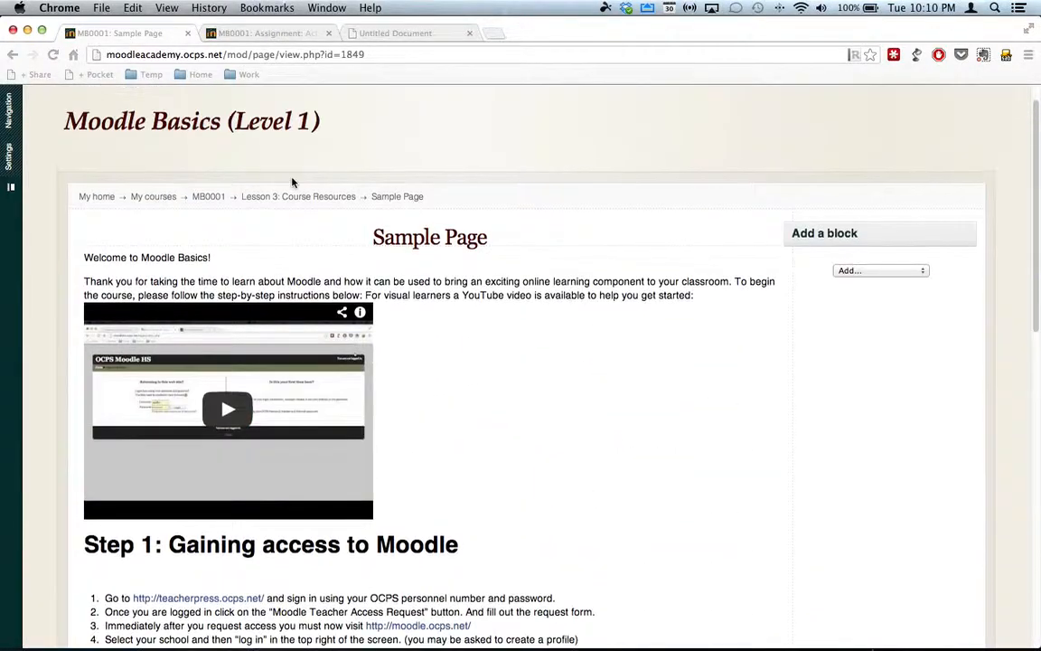
Open the Sample Page's settings for editing and delete all of its page content
mouse_move(12, 162)
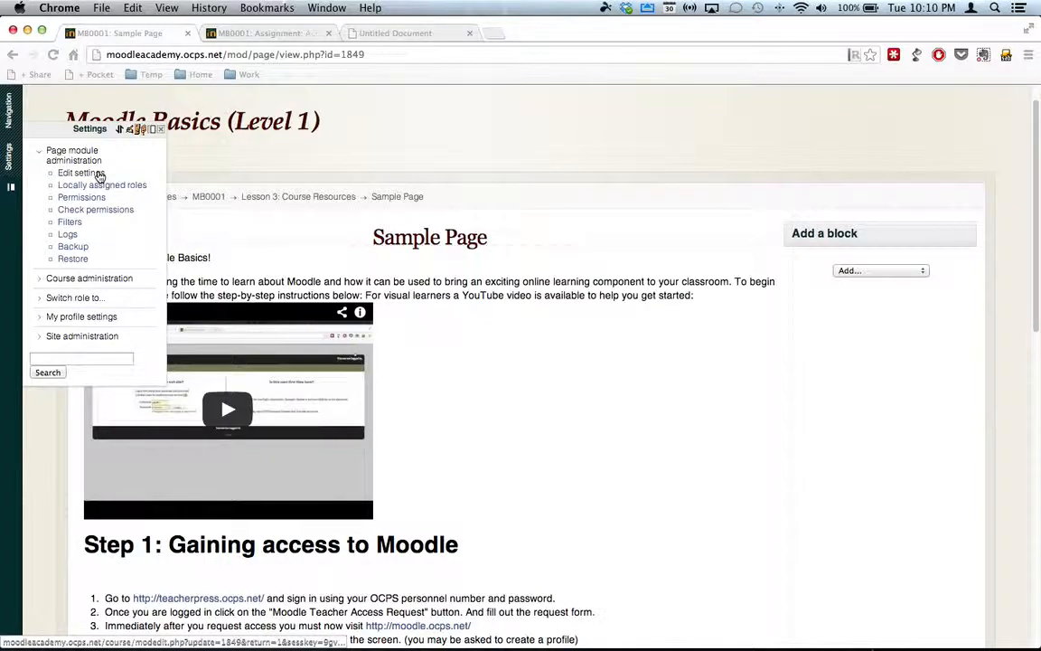
left_click(97, 173)
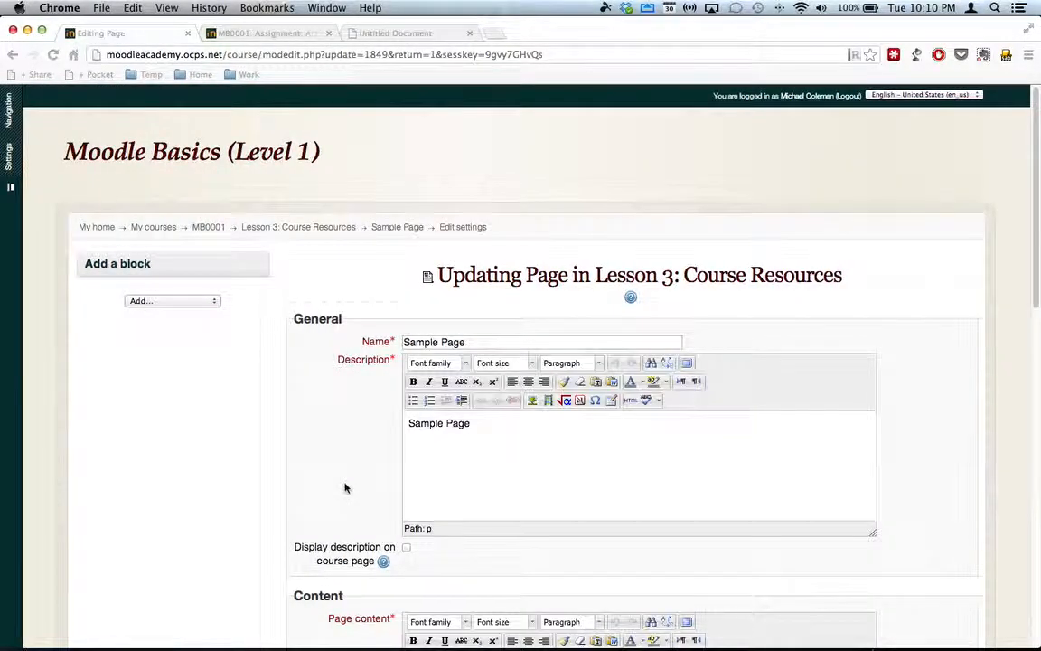
scroll(346, 488, "down", 5)
scroll(345, 488, "down", 3)
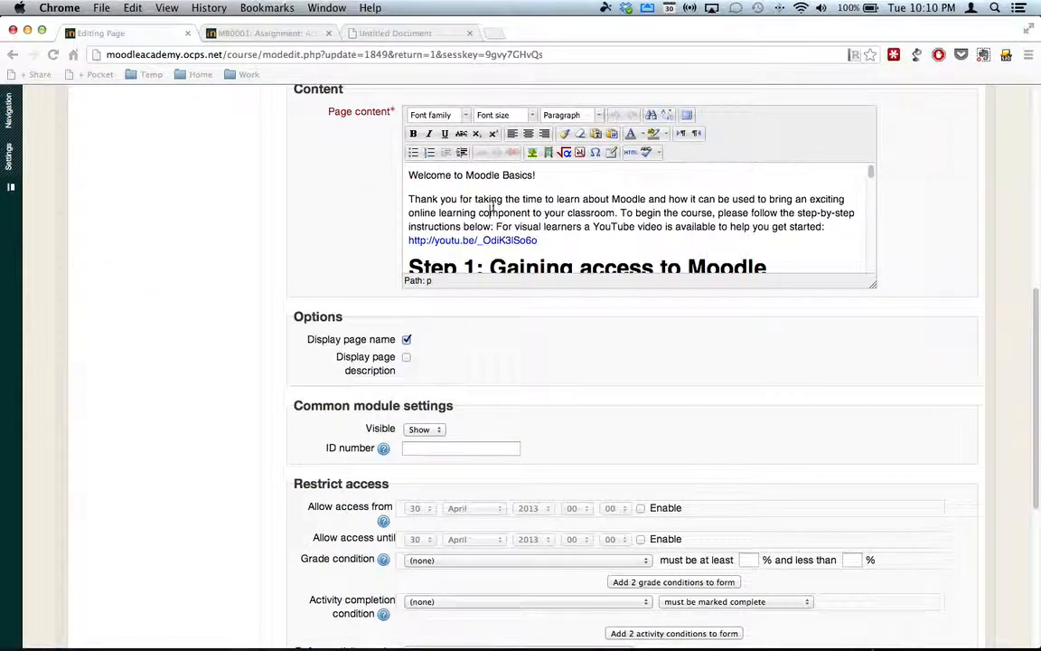
key("super+a")
key("BackSpace")
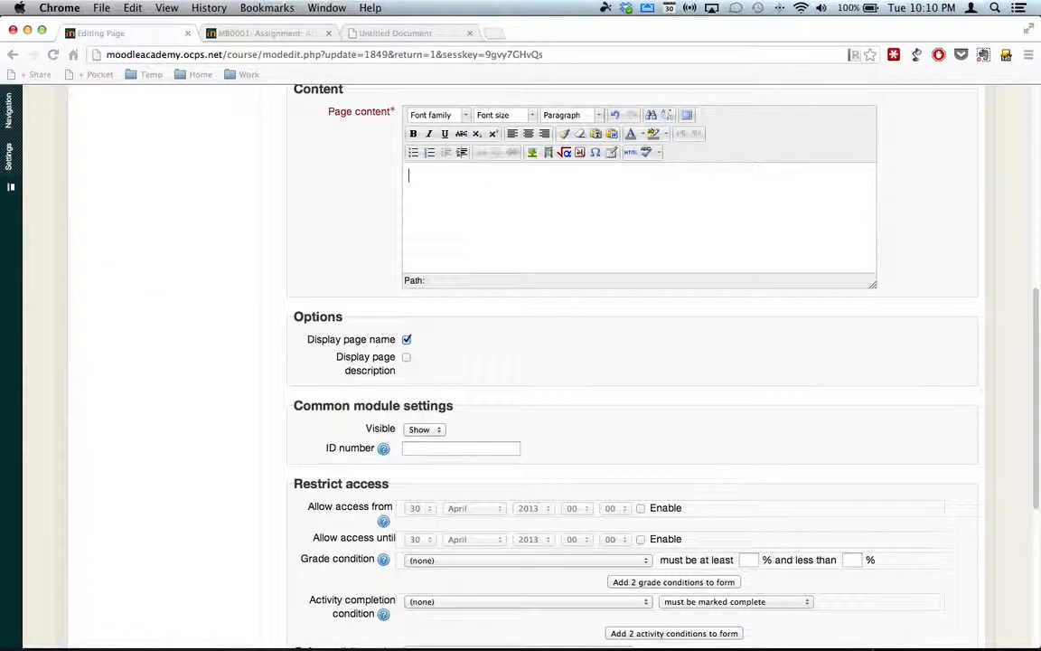
Insert the copied welcome text into the empty page content with Paste from Word and check it to its beginning
left_click(612, 136)
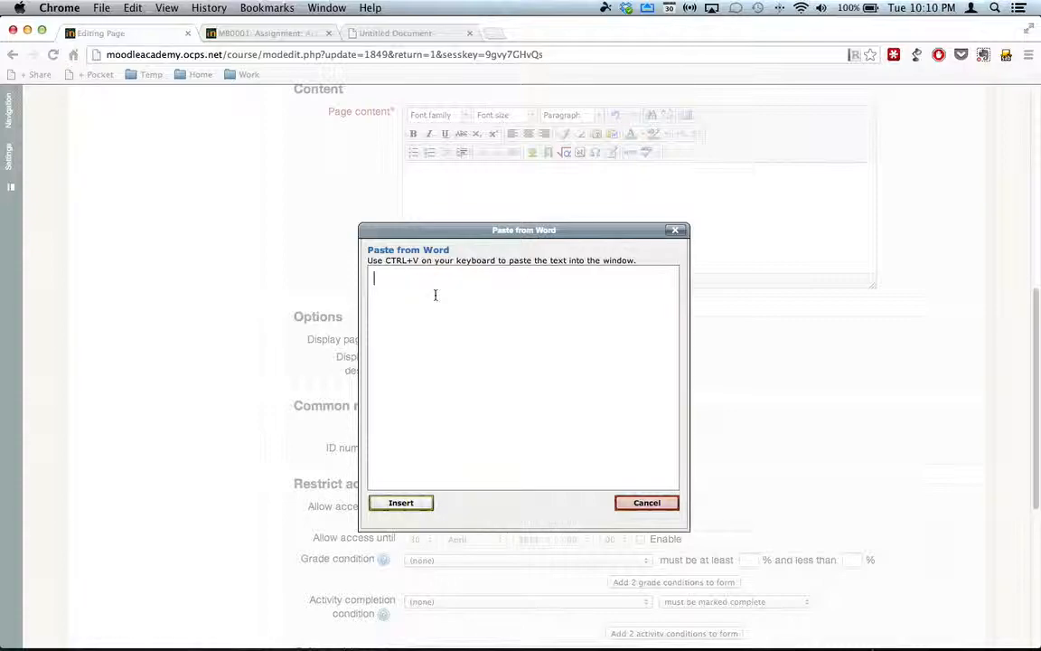
key("super+v")
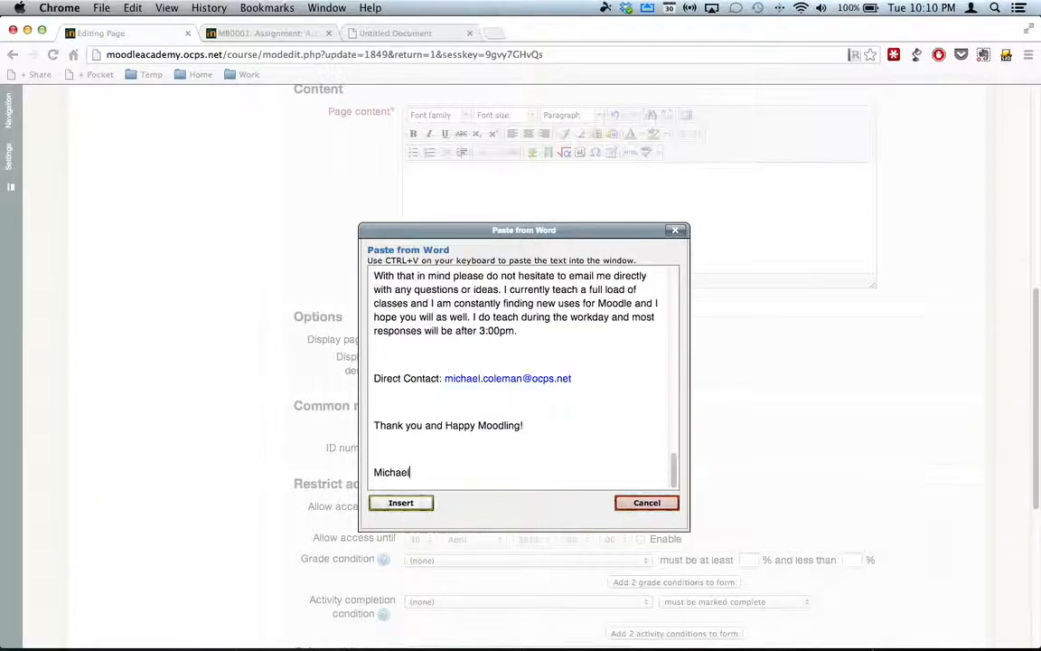
left_click(401, 504)
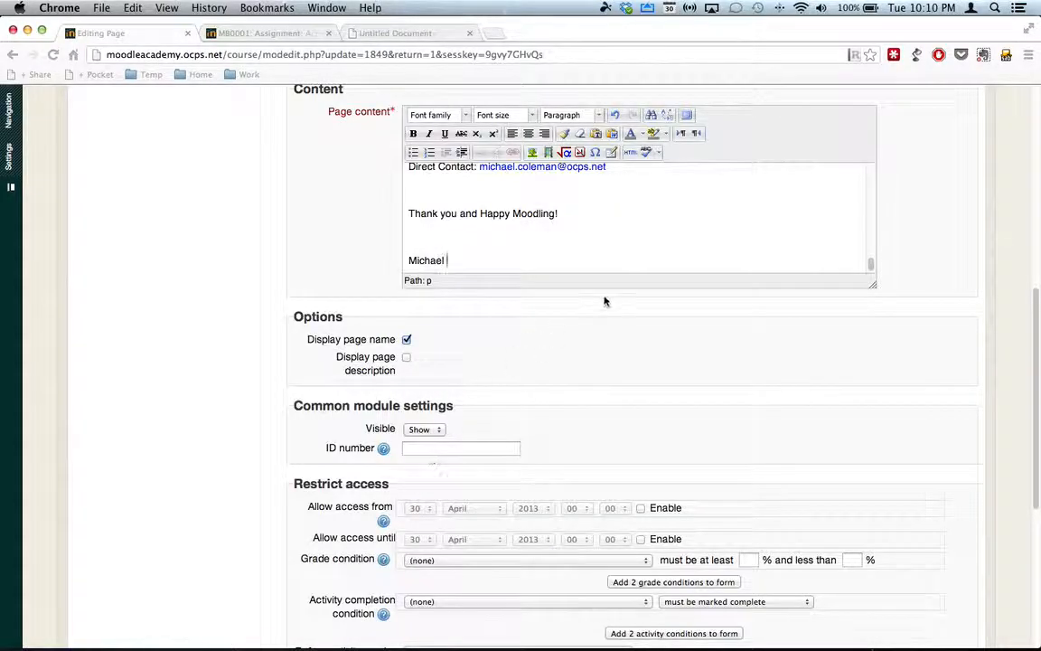
scroll(646, 248, "up", 10)
scroll(646, 249, "up", 15)
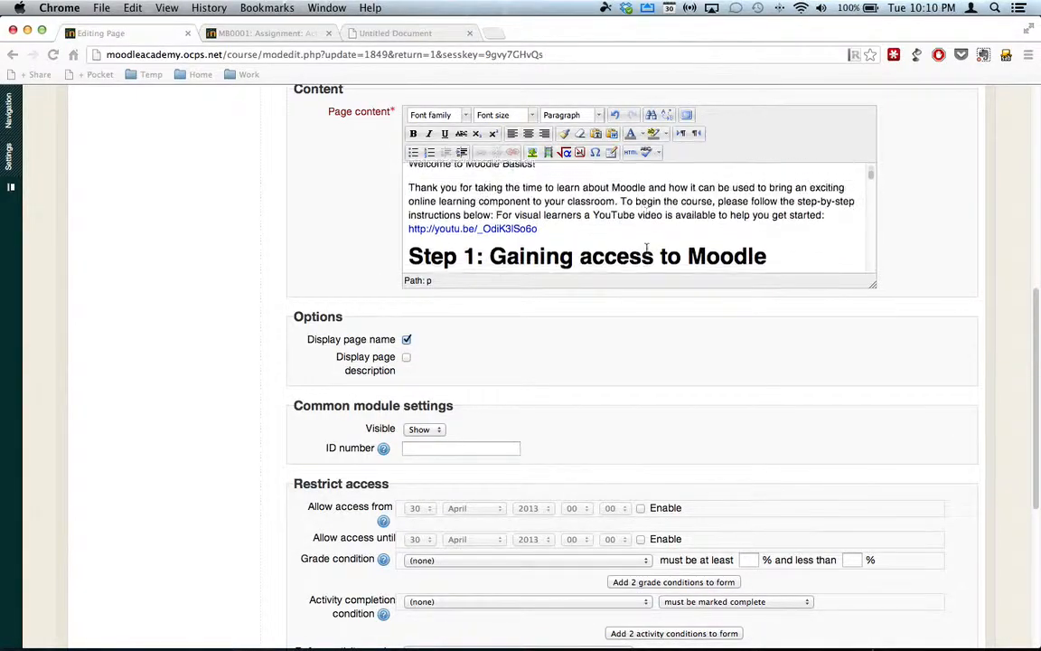
scroll(525, 274, "up", 5)
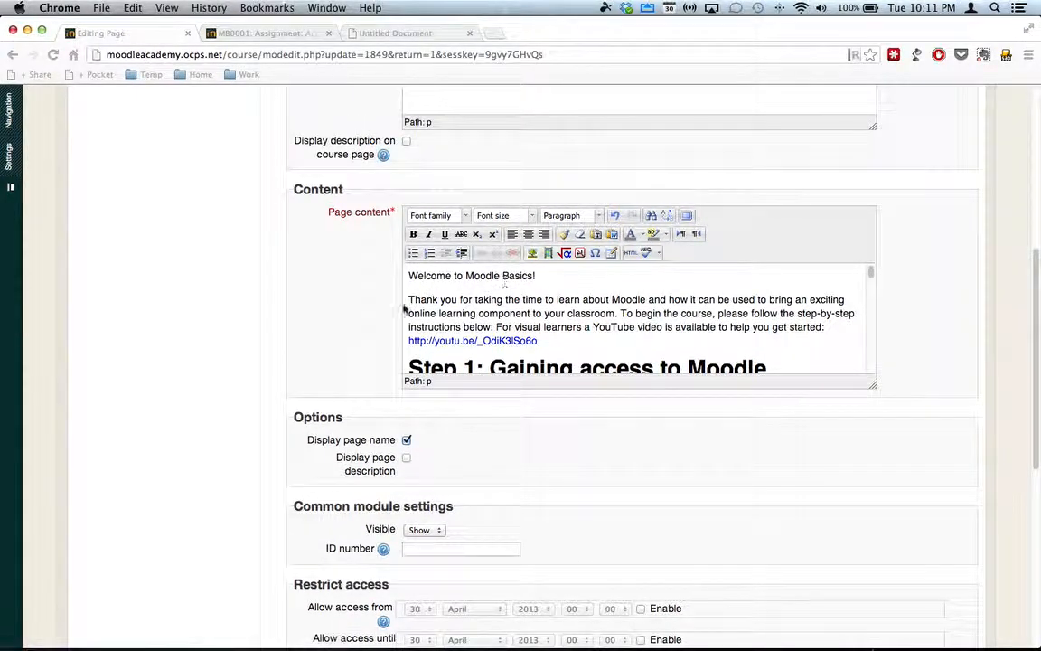
Save the updated Sample Page and display it
scroll(404, 309, "down", 5)
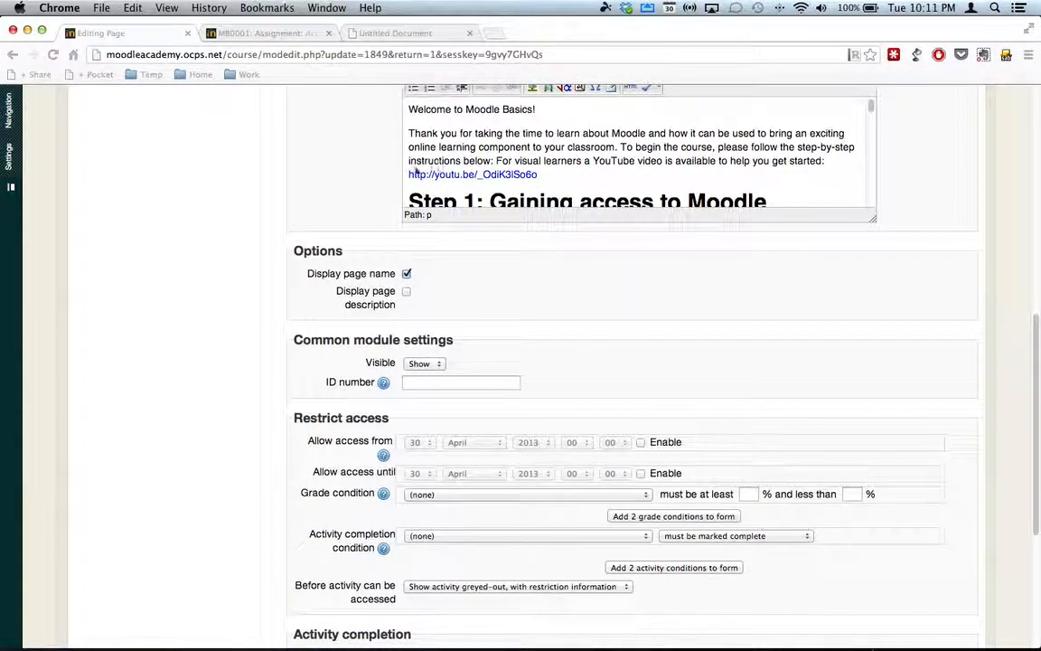
scroll(332, 303, "down", 6)
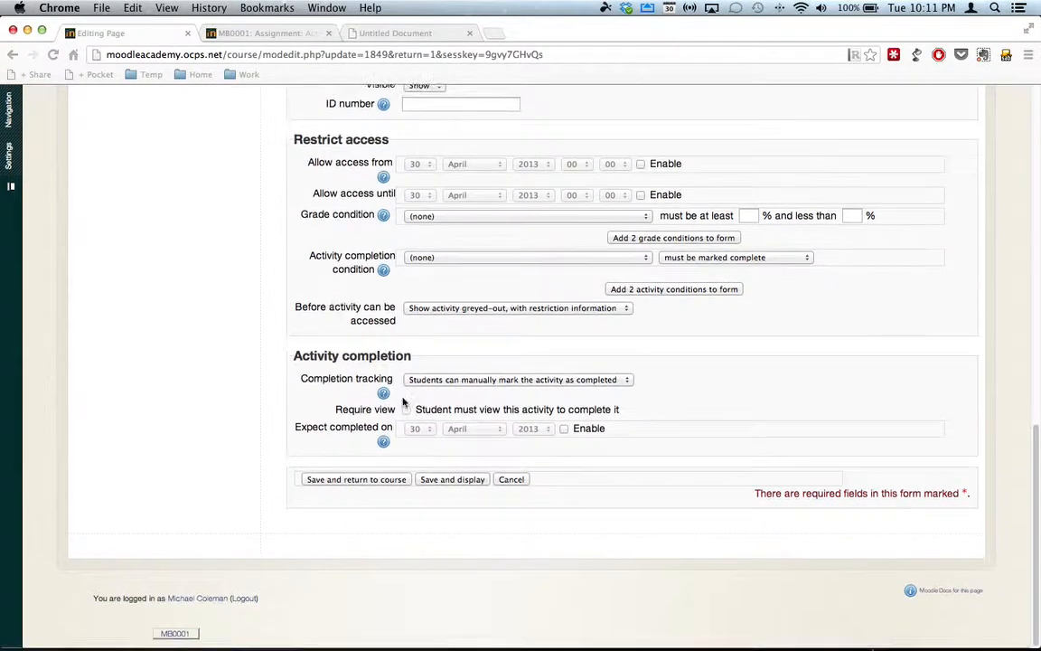
left_click(449, 484)
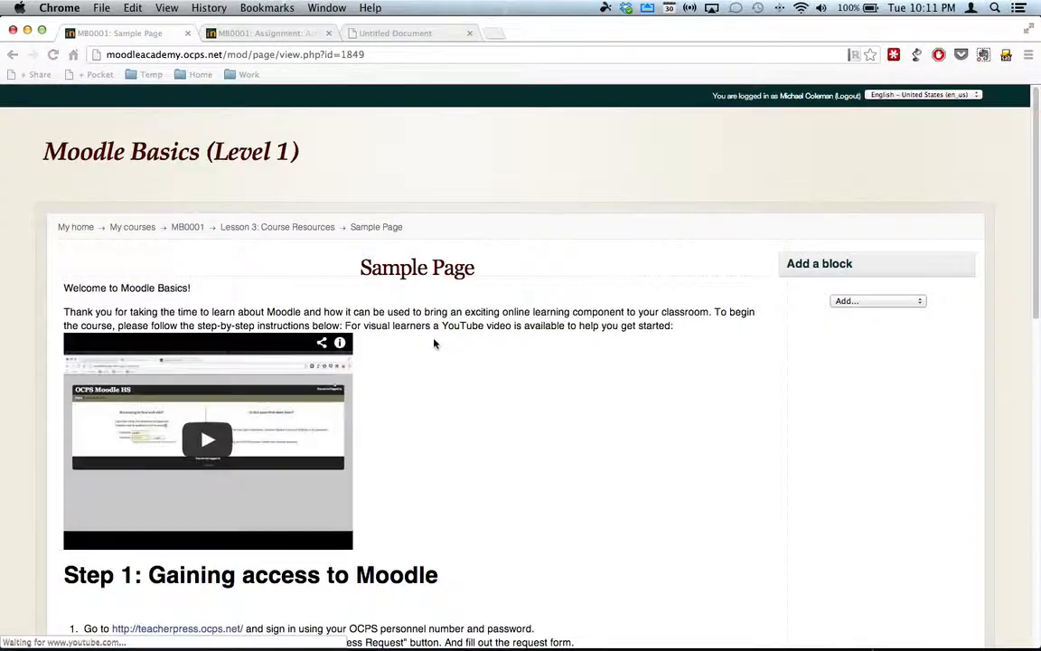
Examine the formatting, links and embedded video of the updated Sample Page
scroll(511, 441, "down", 8)
scroll(511, 441, "down", 10)
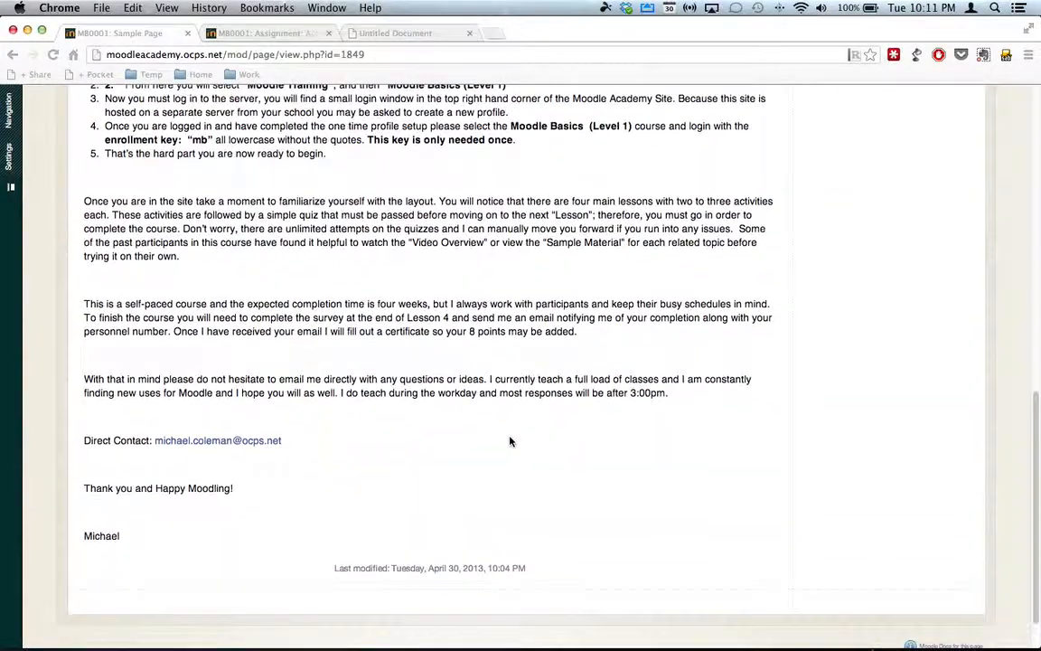
scroll(208, 289, "up", 10)
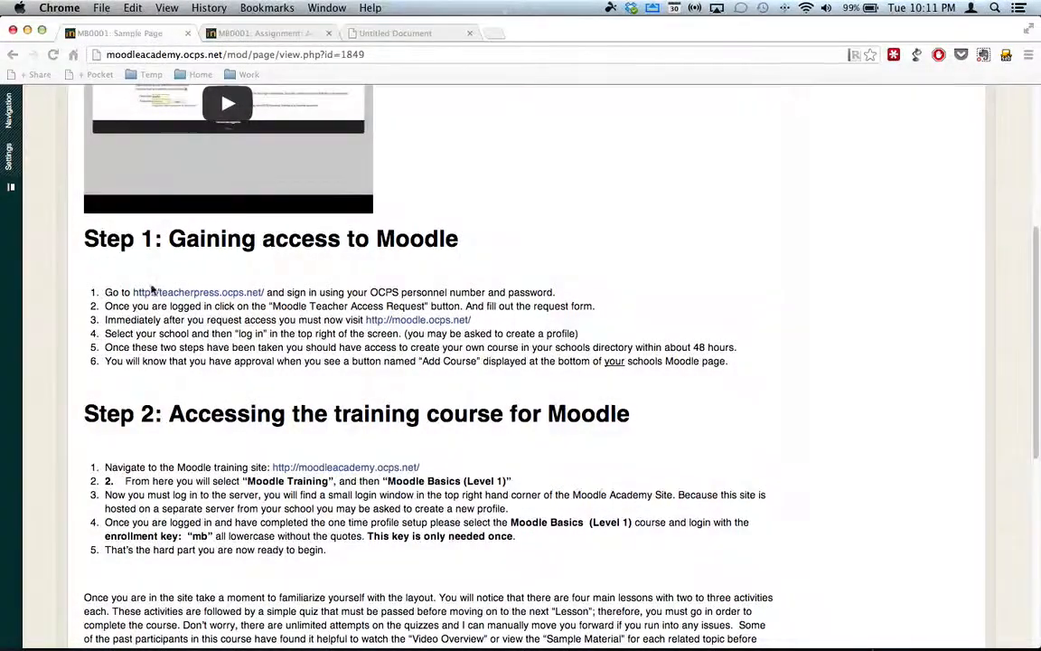
scroll(140, 236, "up", 5)
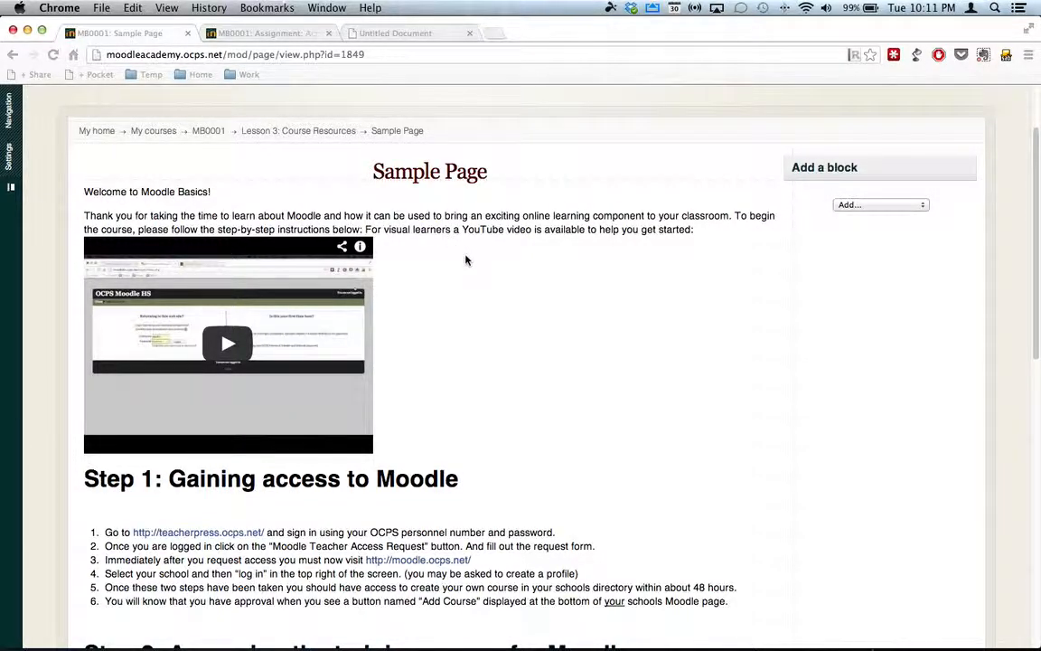
scroll(477, 318, "down", 2)
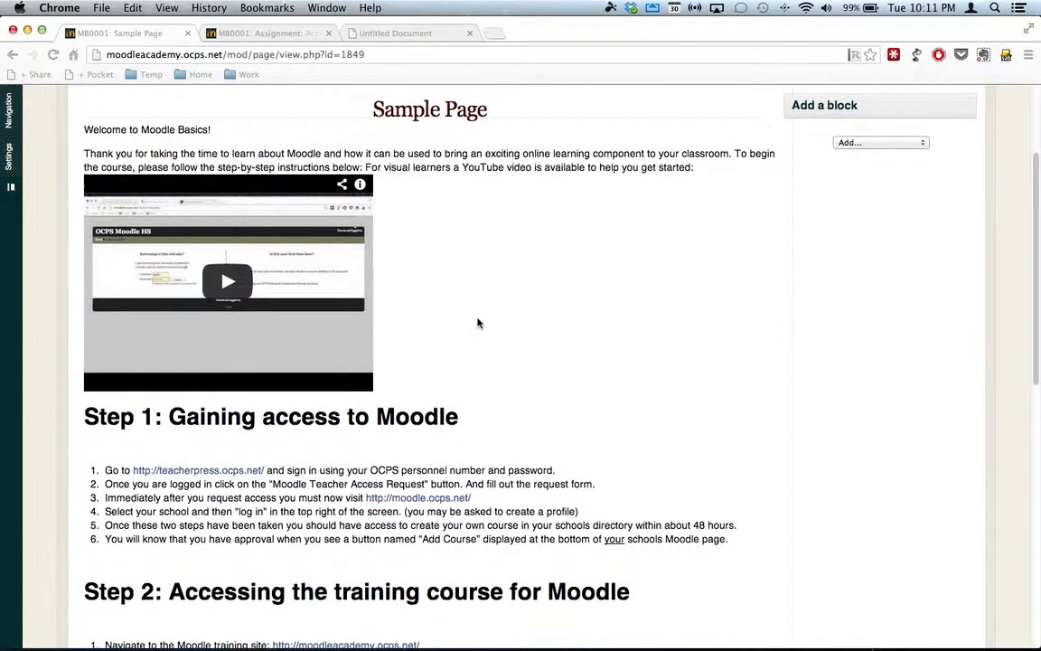
scroll(478, 323, "down", 1)
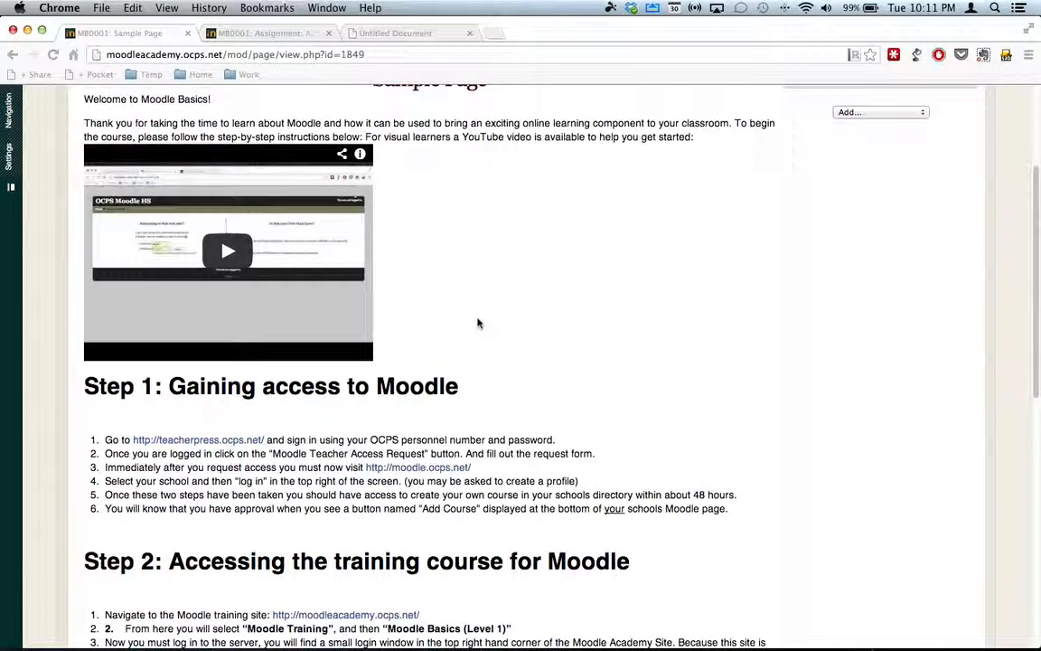
scroll(478, 322, "up", 1)
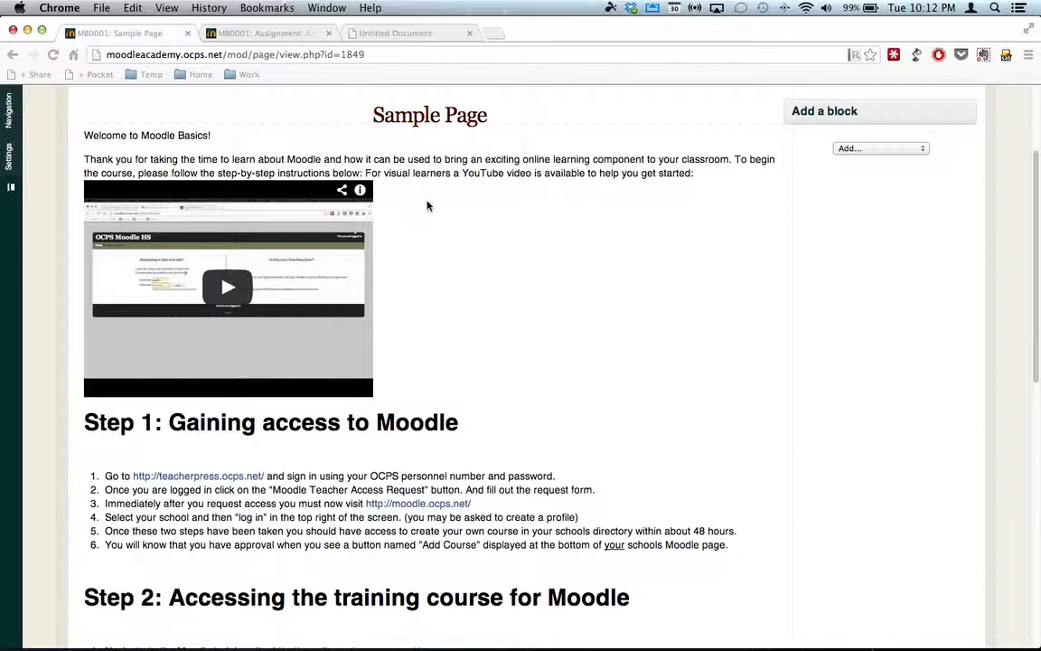
scroll(426, 204, "up", 2)
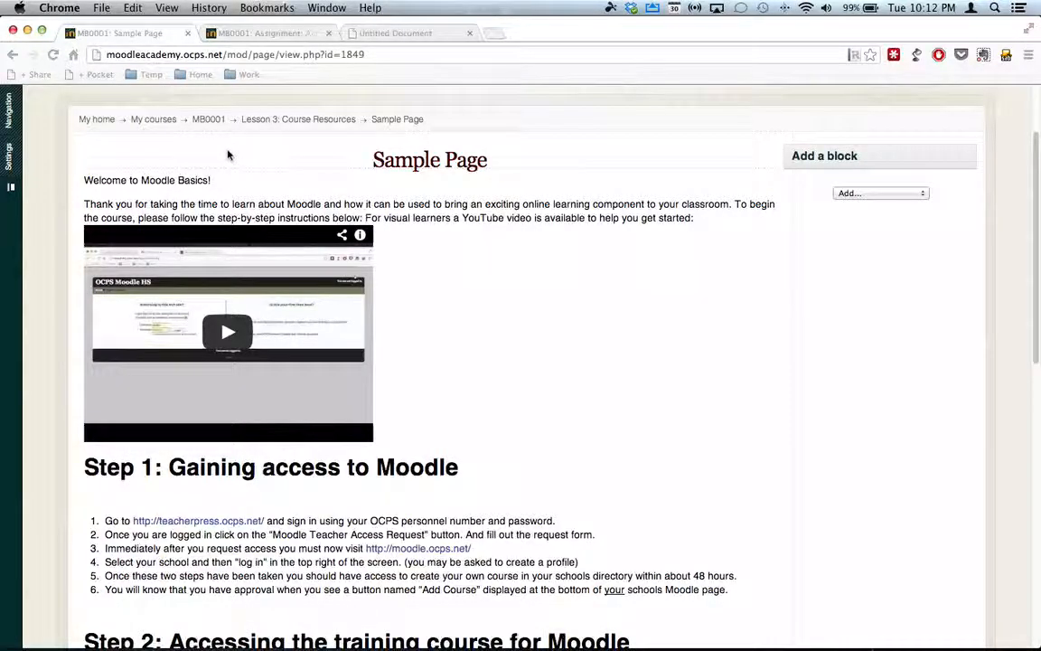
Return to the MB0001 course page and move Sample Page to the end of Lesson 3's Sample Material list
left_click(208, 120)
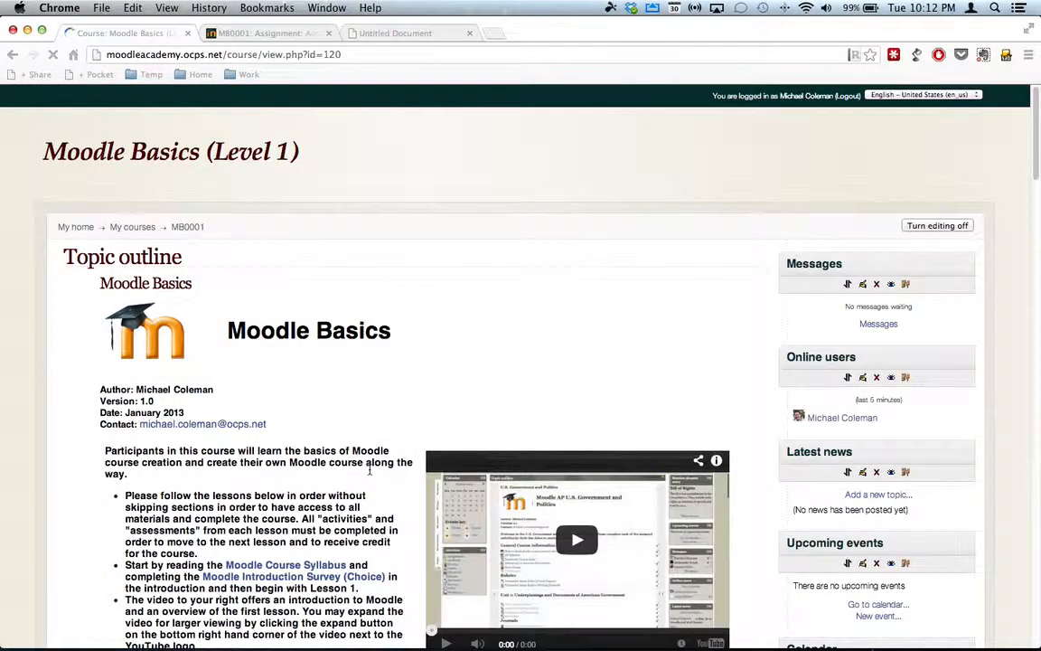
scroll(370, 473, "down", 5)
scroll(370, 473, "down", 10)
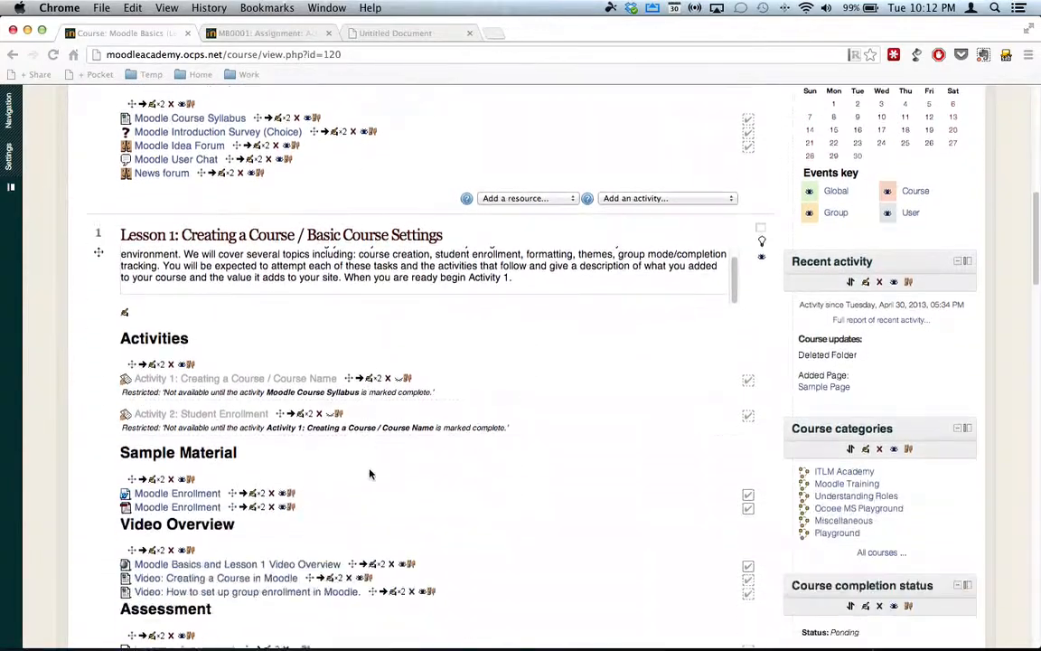
scroll(369, 472, "down", 10)
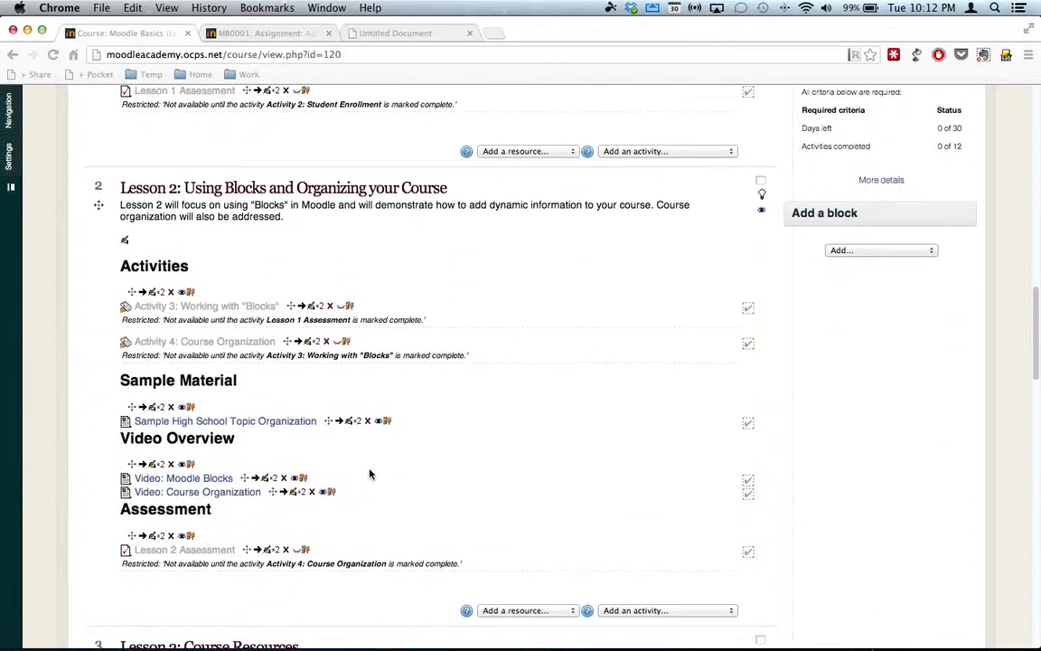
scroll(369, 472, "down", 9)
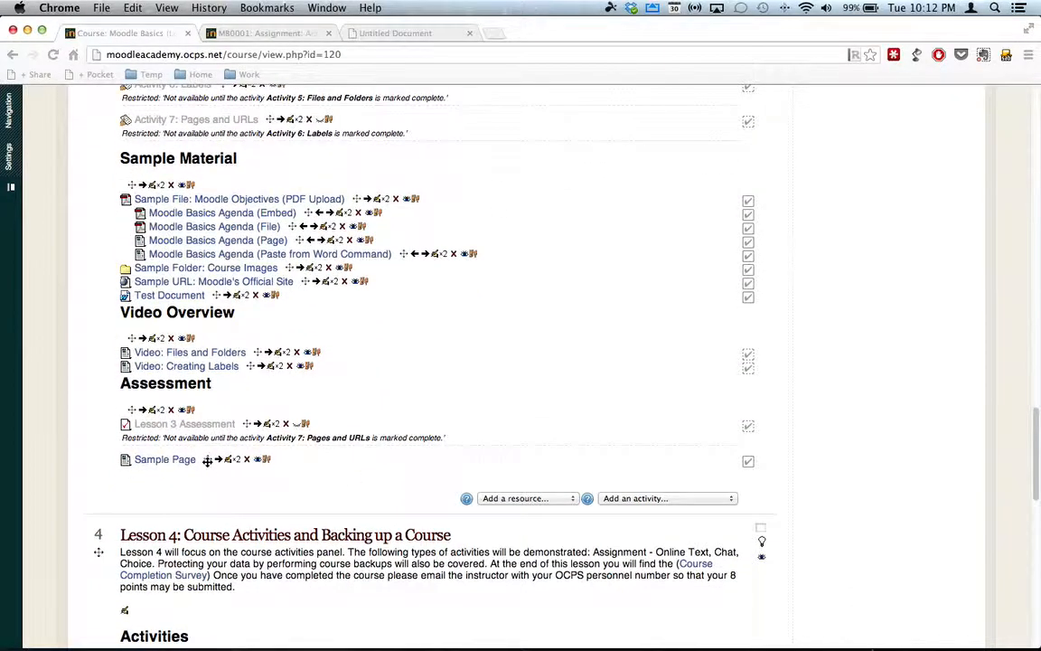
left_click_drag(207, 461, 207, 320)
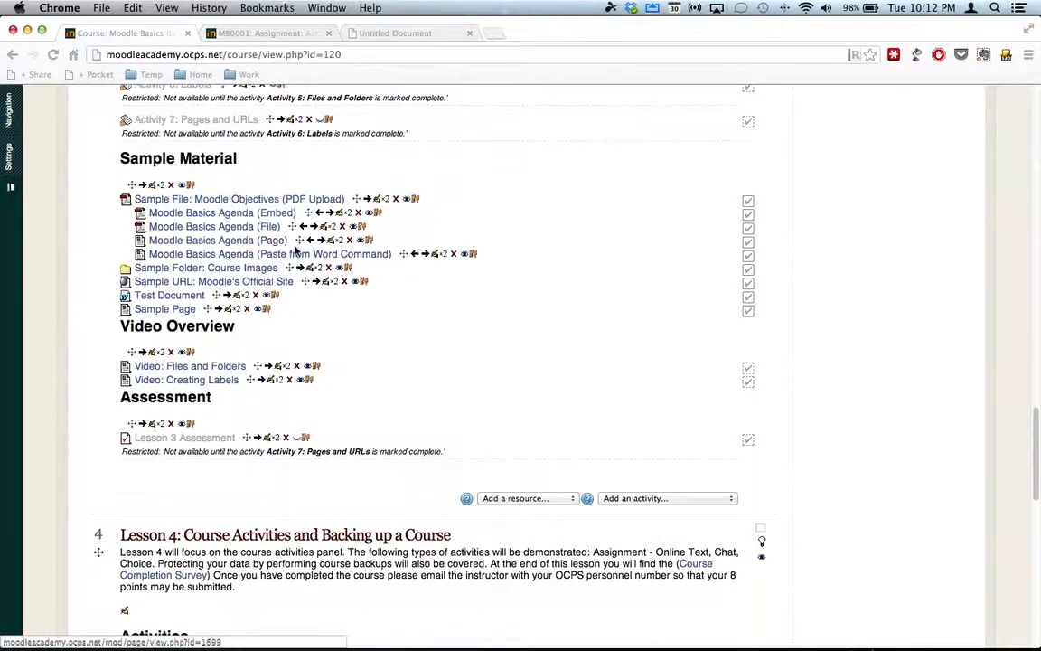
Start adding a new URL resource to Lesson 3: Course Resources
scroll(493, 407, "down", 1)
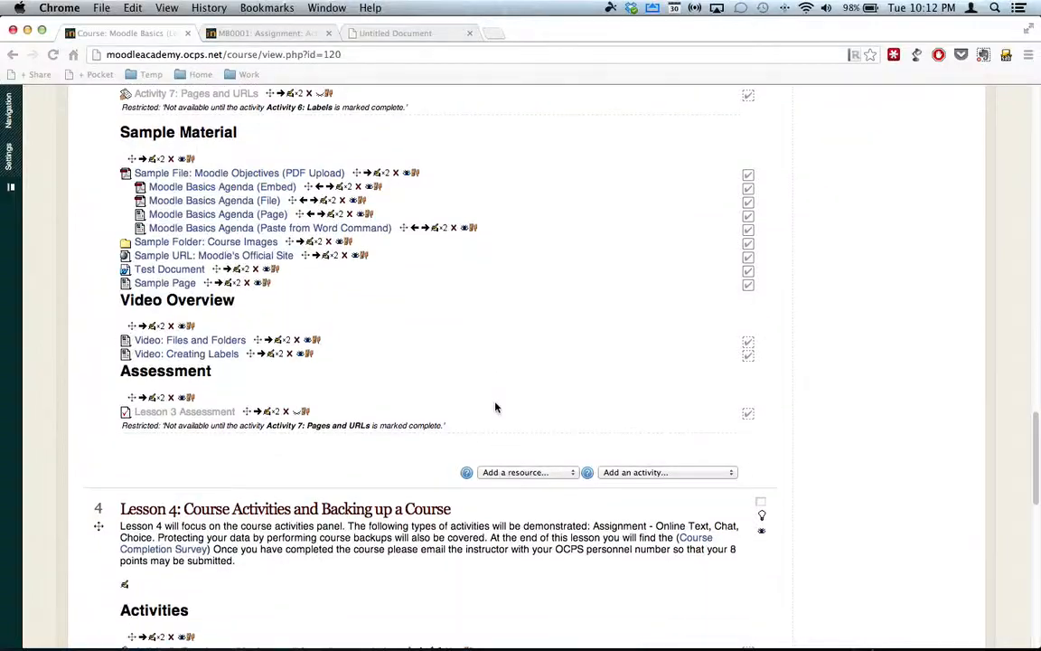
scroll(495, 407, "down", 1)
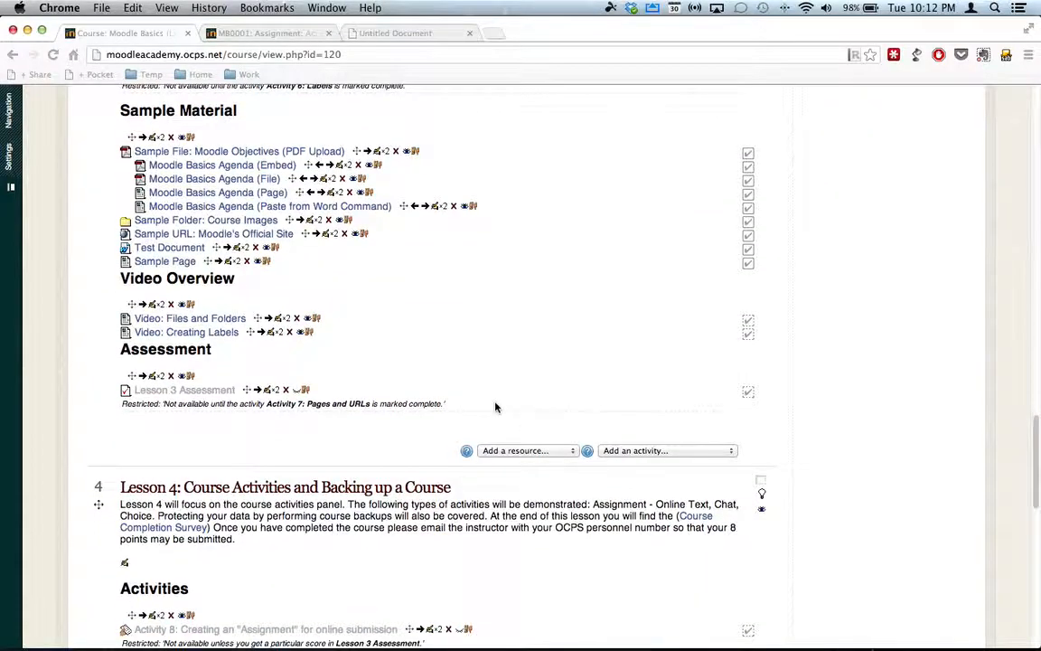
left_click(550, 451)
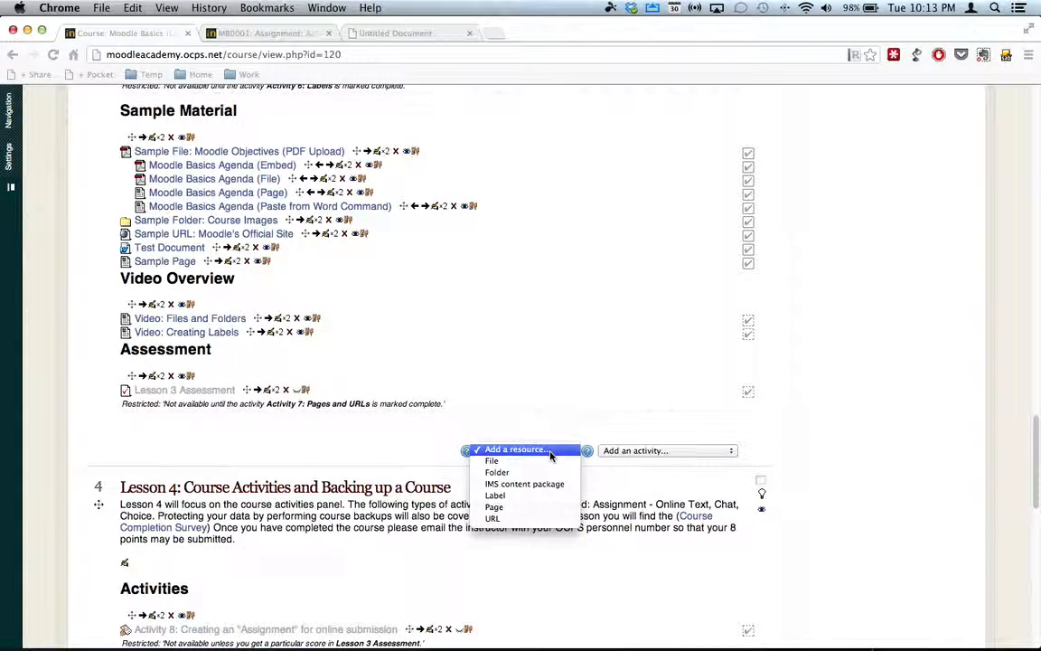
left_click(522, 519)
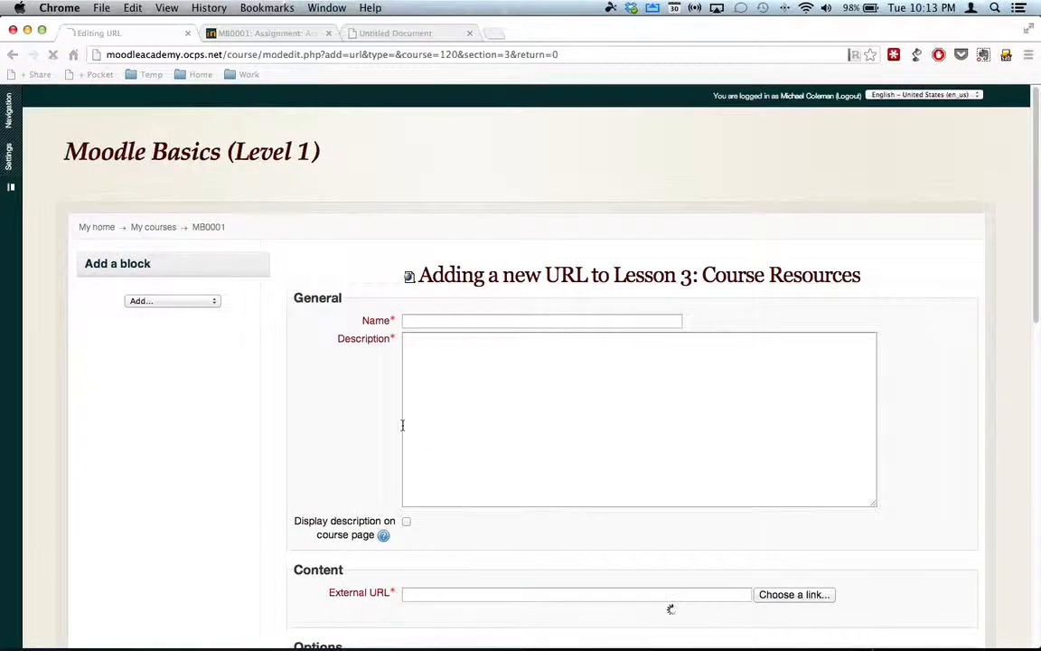
scroll(329, 425, "down", 1)
scroll(329, 424, "down", 2)
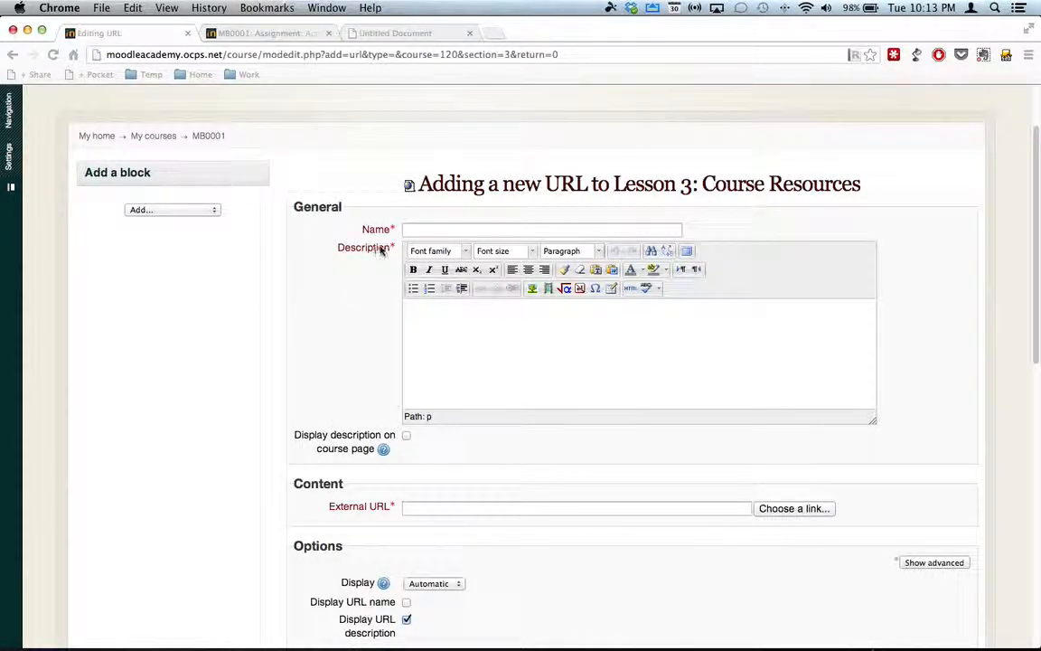
Enter "Sample URL" as both the name and the description of the new URL resource
left_click(448, 230)
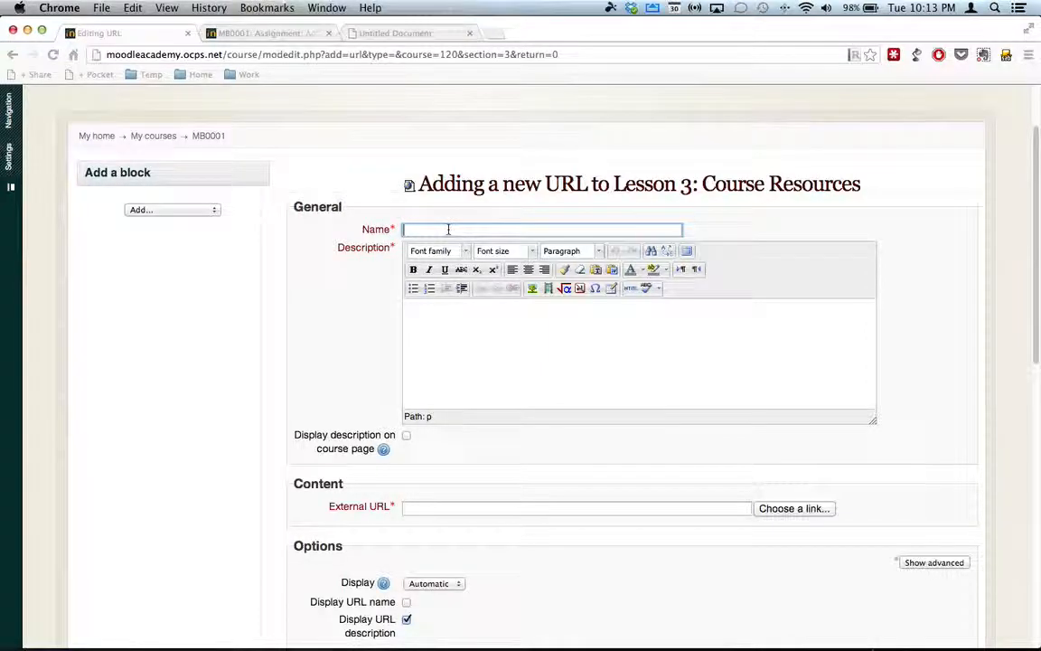
type("Sample URL")
left_click(461, 315)
type("Sam")
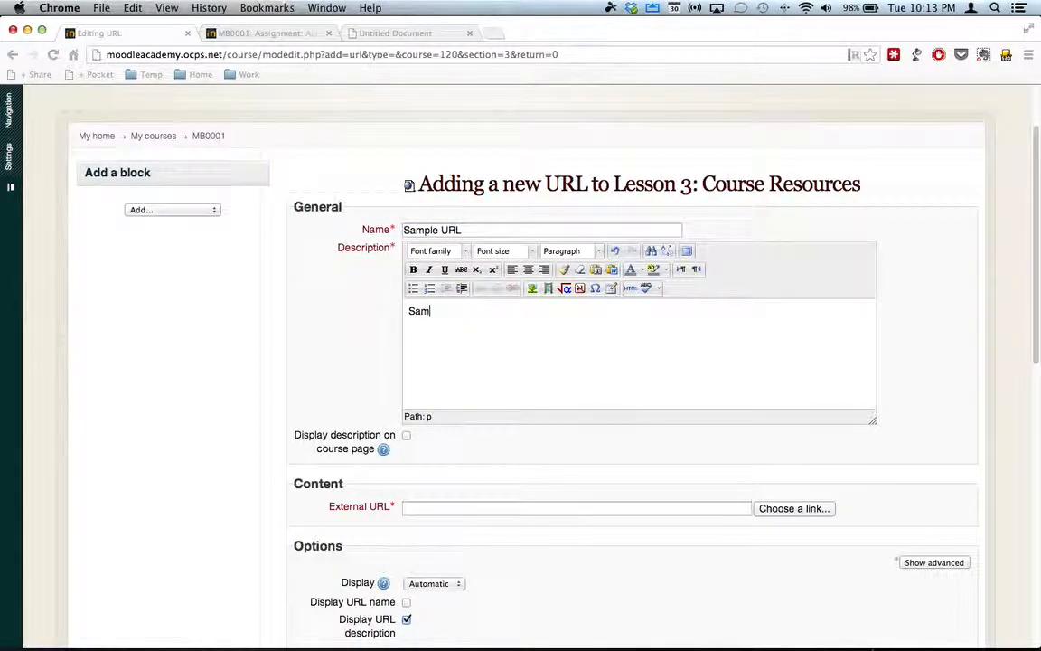
type("ple URL")
scroll(446, 385, "down", 5)
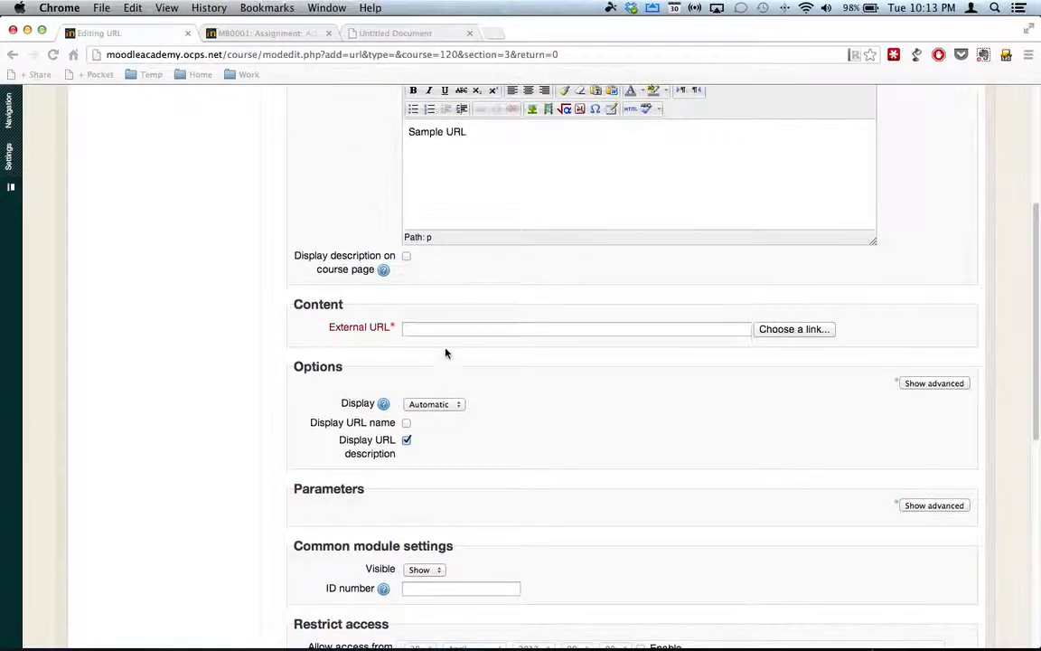
left_click(438, 329)
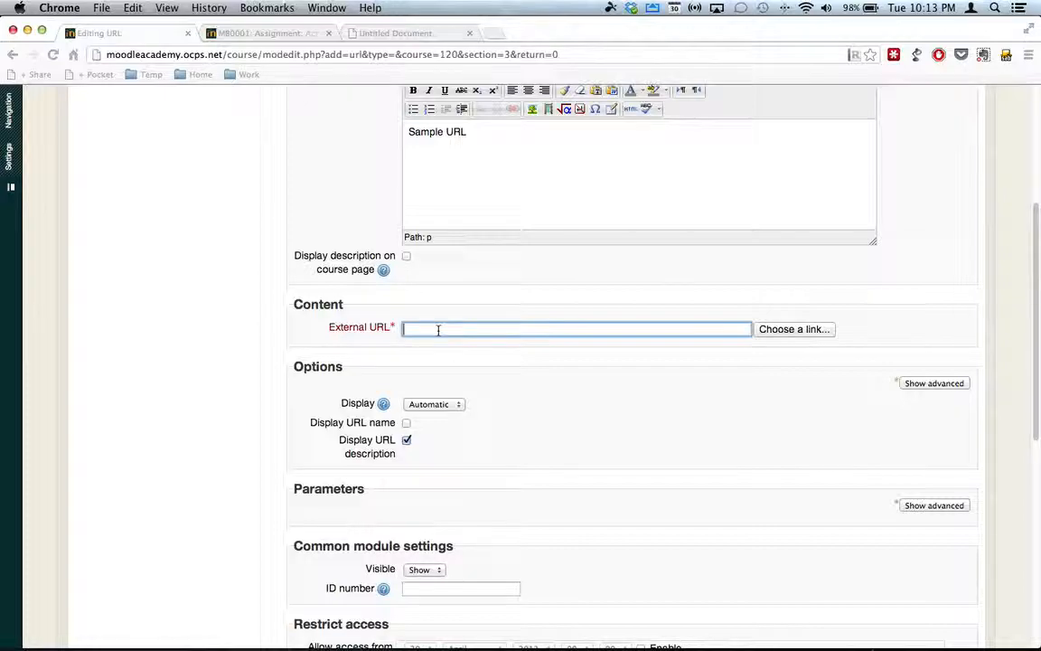
left_click(397, 33)
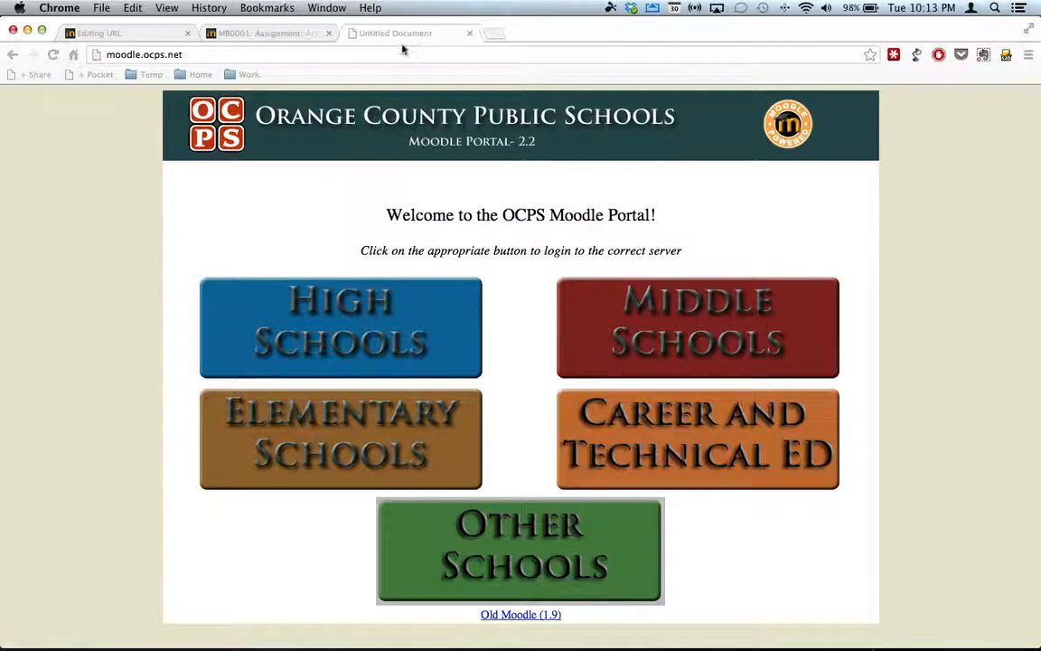
left_click(333, 52)
key("super+c")
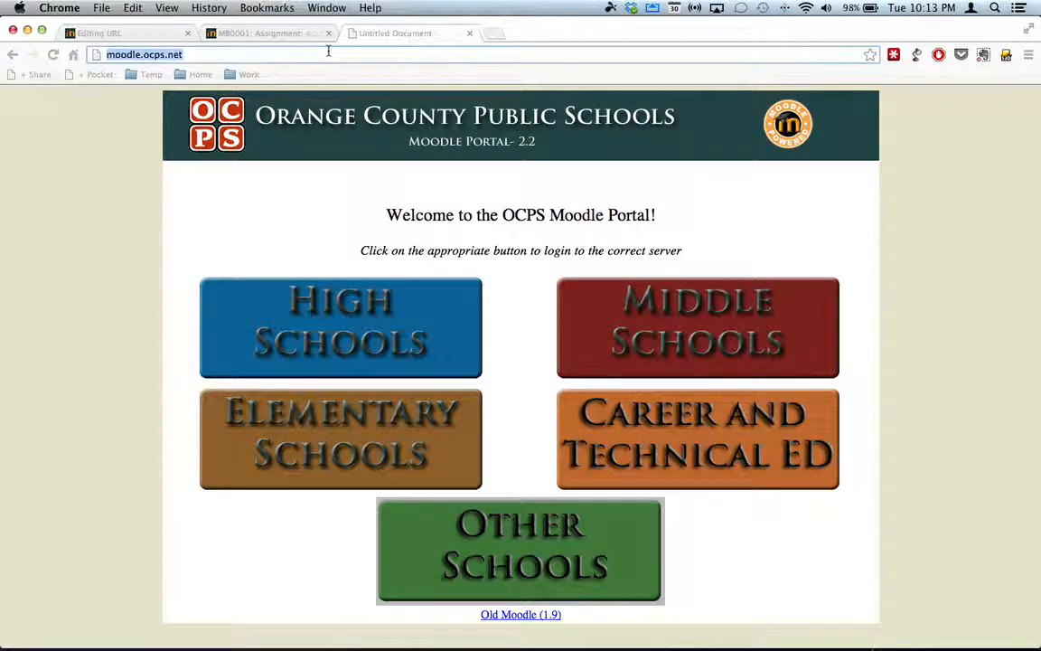
left_click(175, 37)
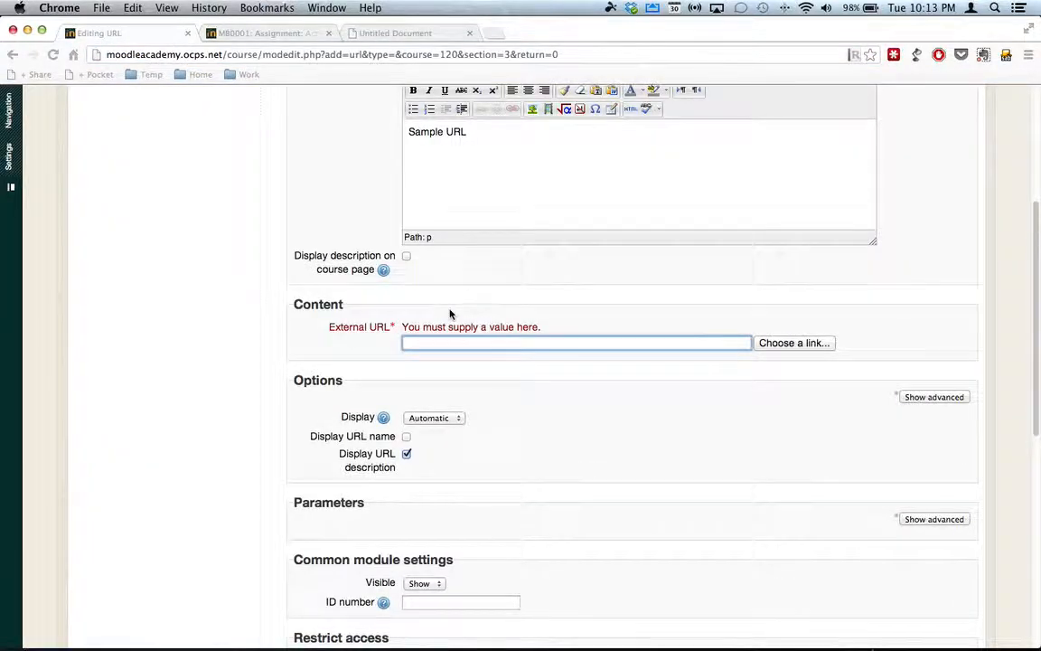
key("super+v")
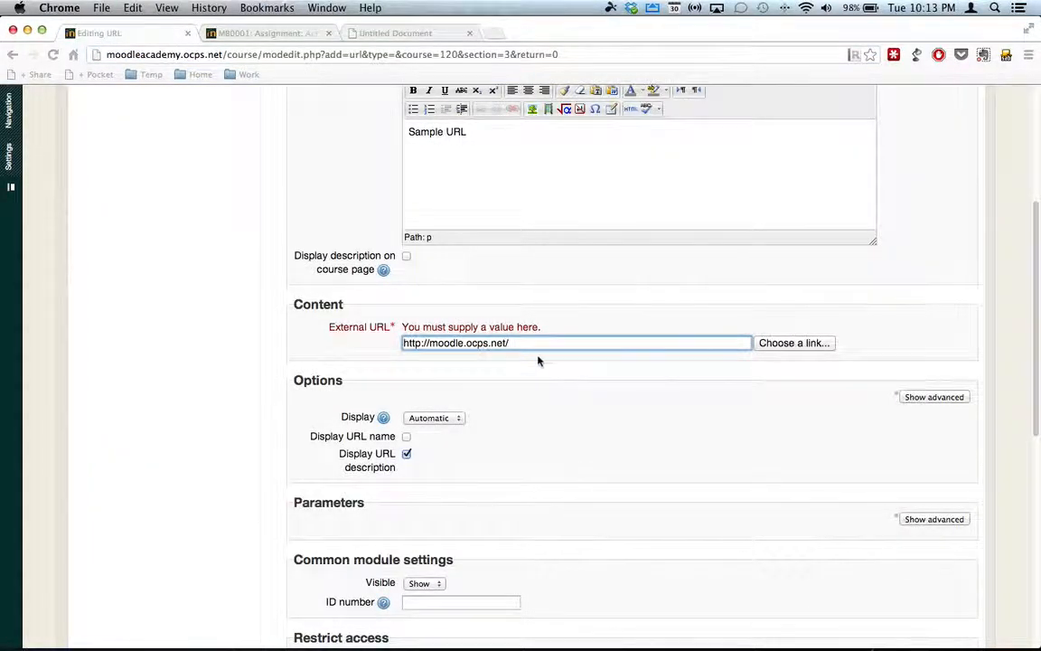
Examine the available display options for the URL resource, such as Embed, Open and In pop-up, keeping Automatic
scroll(541, 412, "down", 1)
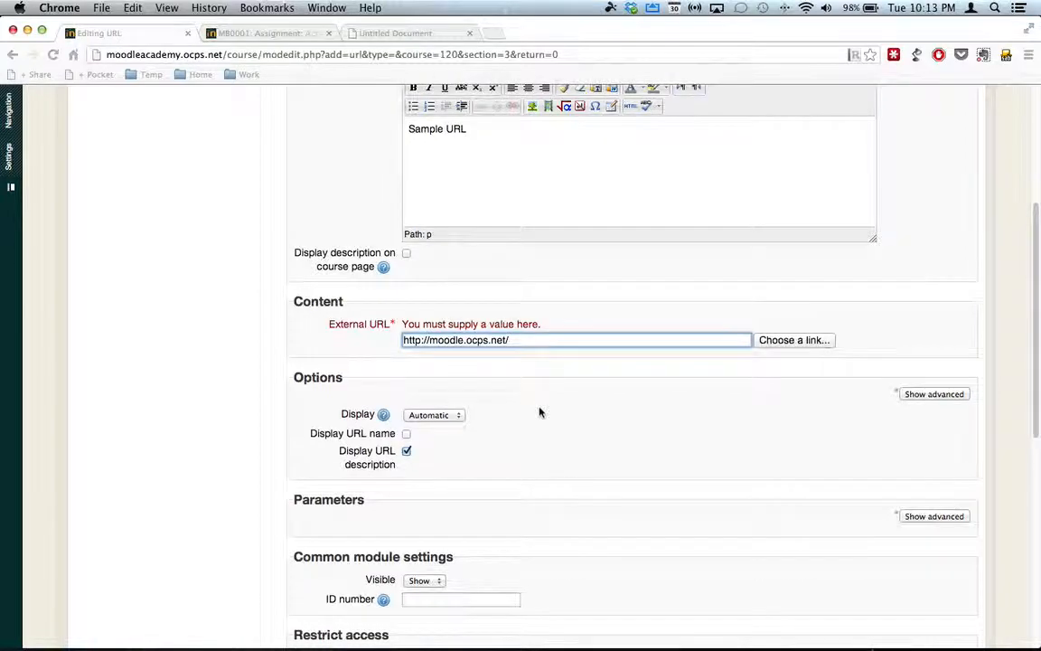
scroll(540, 412, "down", 1)
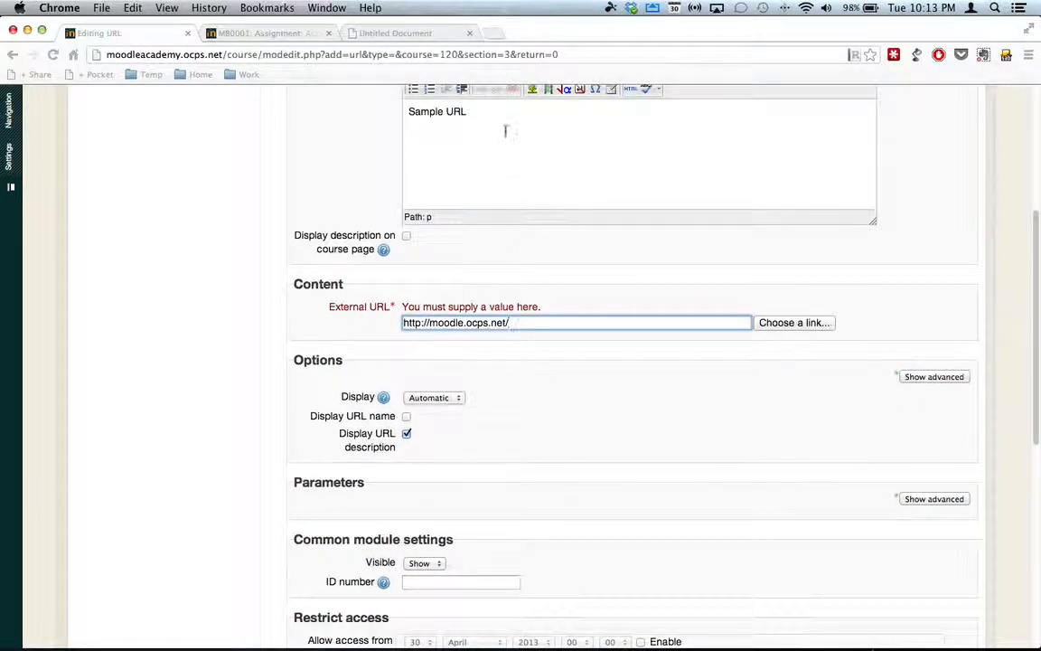
scroll(426, 318, "down", 5)
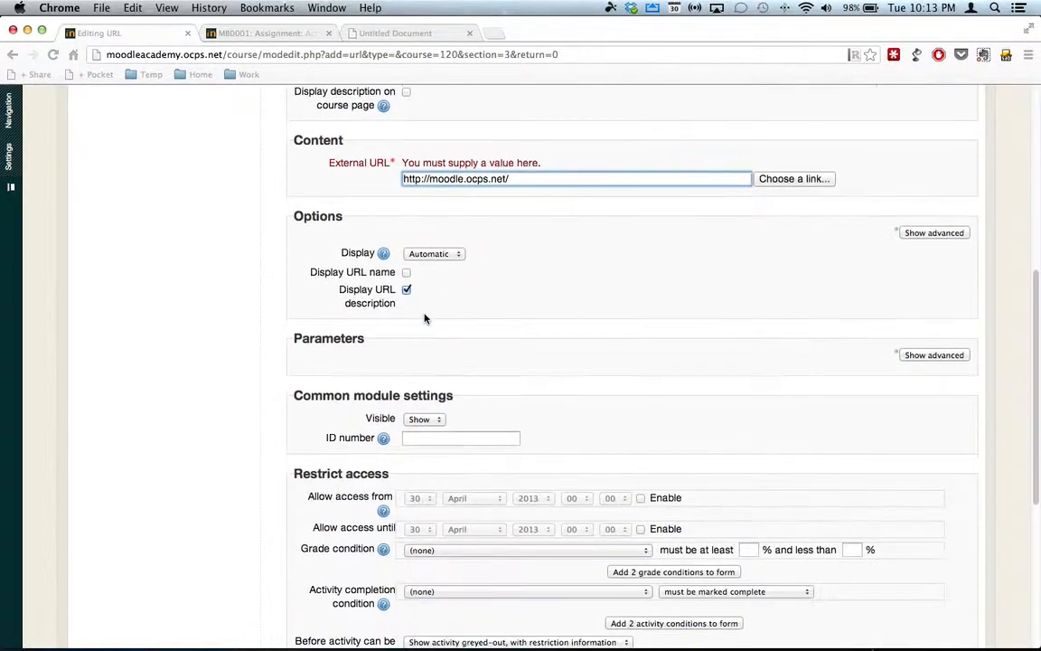
scroll(456, 265, "down", 1)
left_click(454, 241)
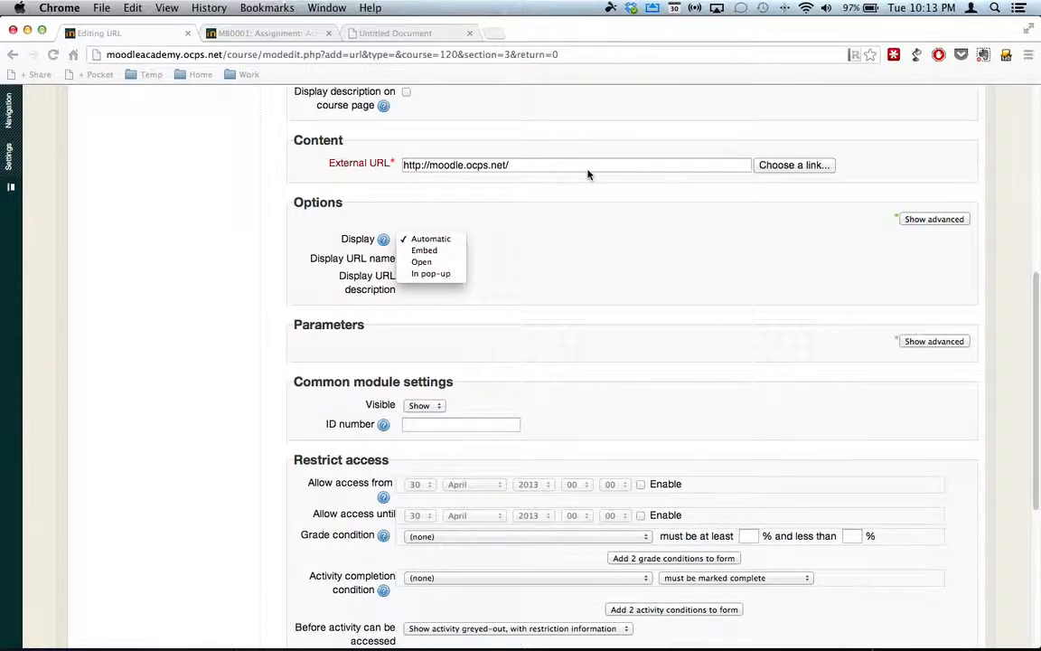
left_click(553, 225)
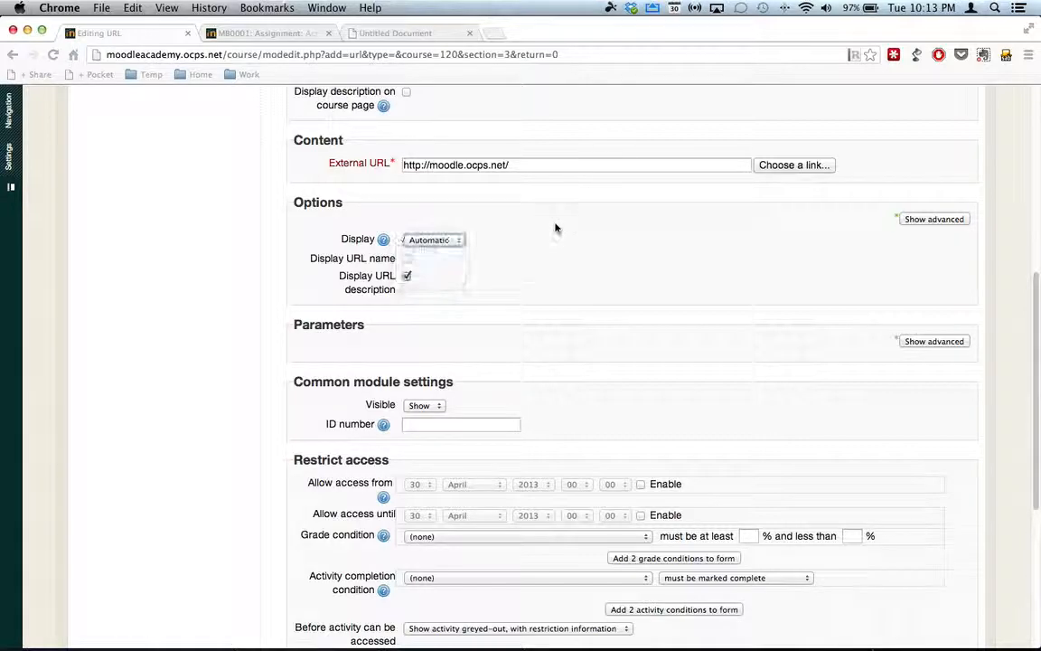
left_click(459, 241)
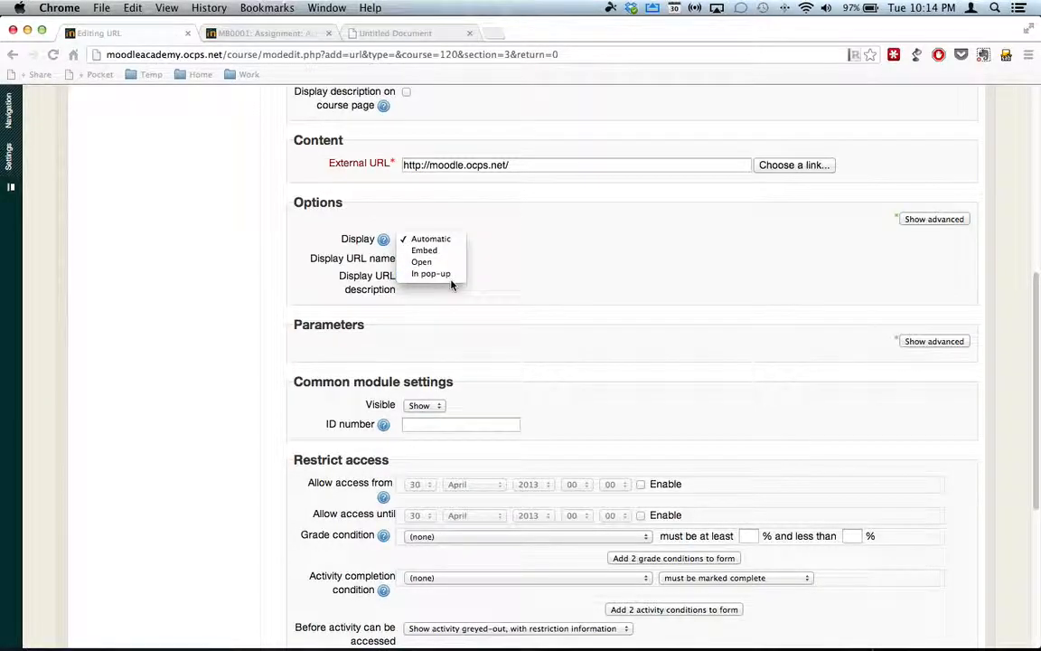
left_click(539, 287)
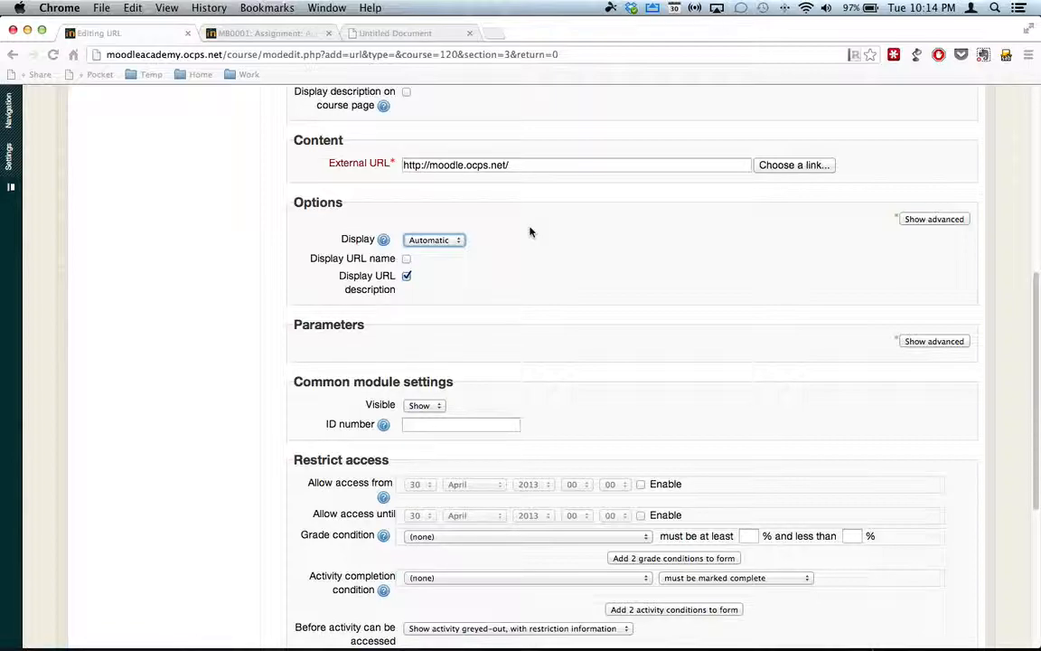
left_click(456, 239)
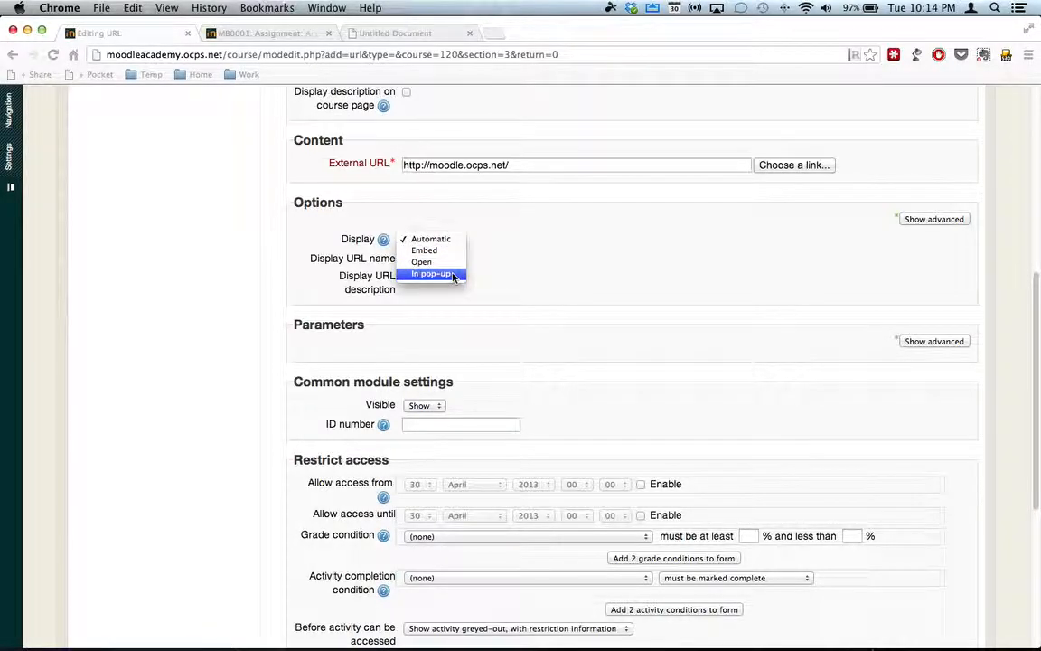
left_click(516, 163)
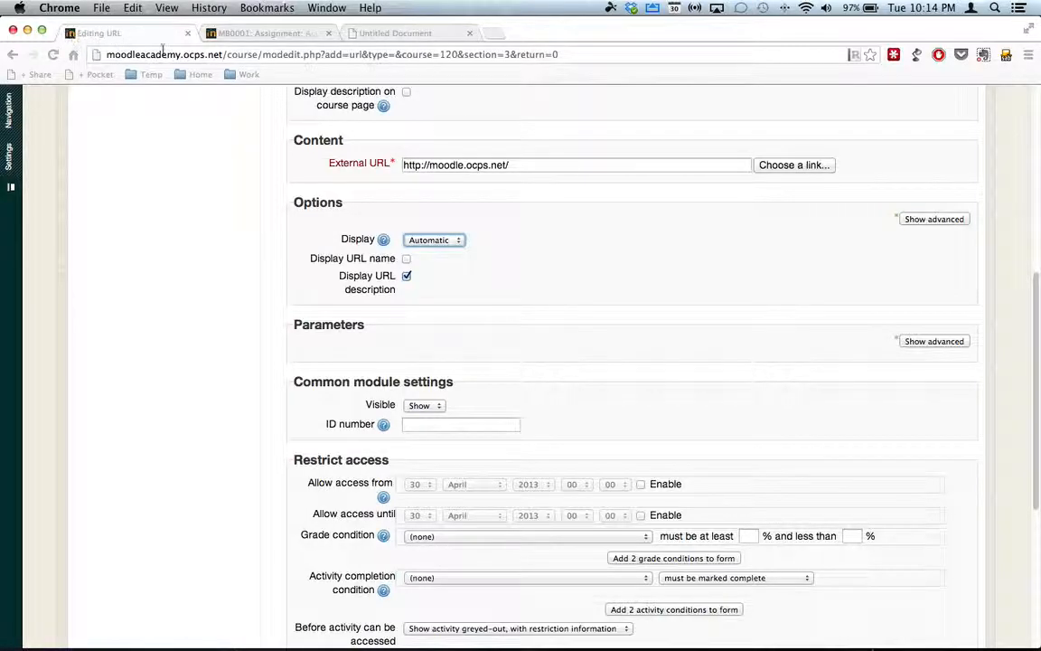
left_click(510, 249)
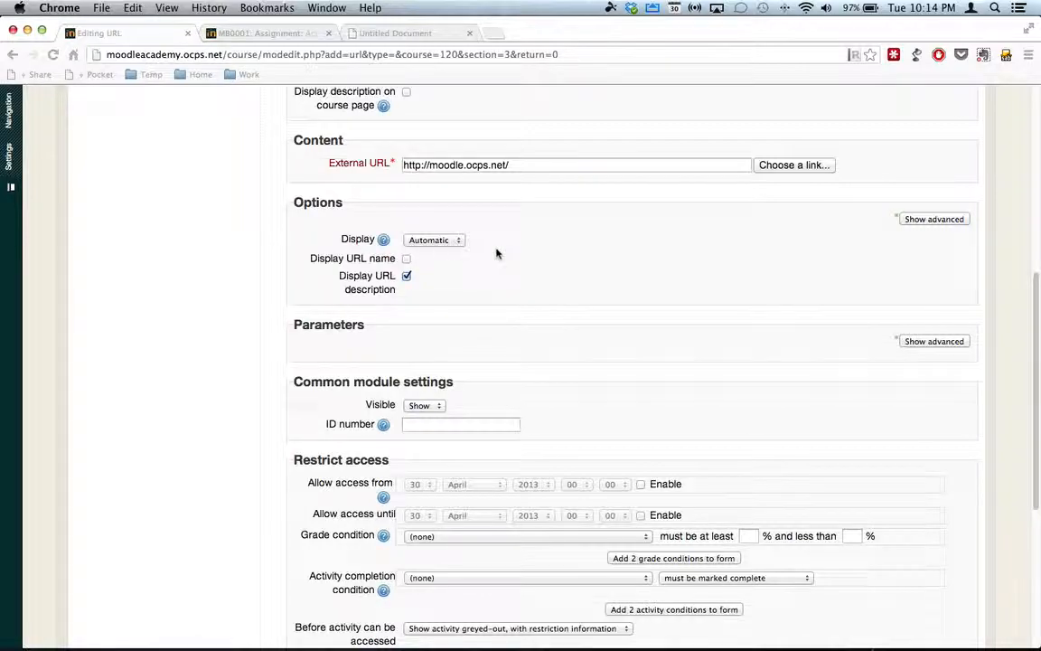
Save the new URL resource and return to Lesson 3 on the course page
scroll(492, 303, "down", 5)
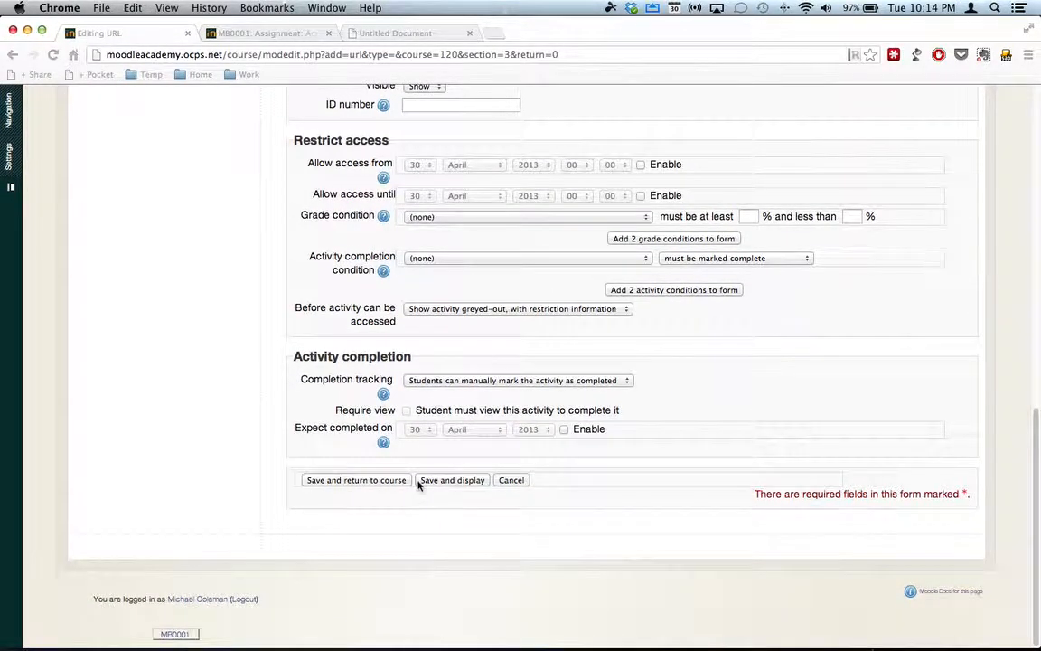
left_click(383, 481)
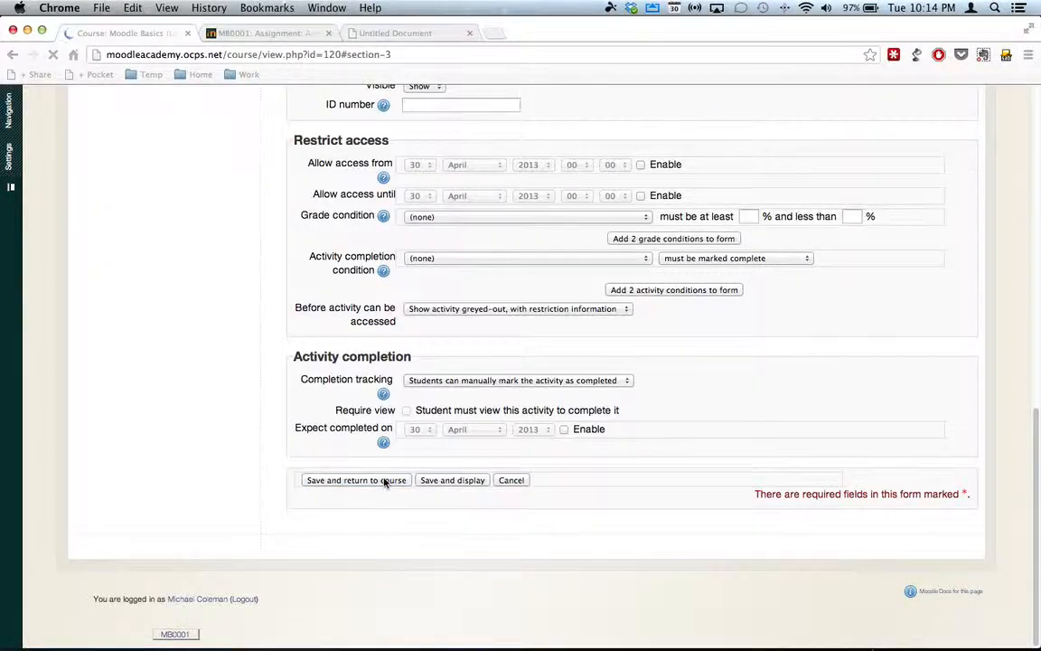
scroll(341, 542, "down", 3)
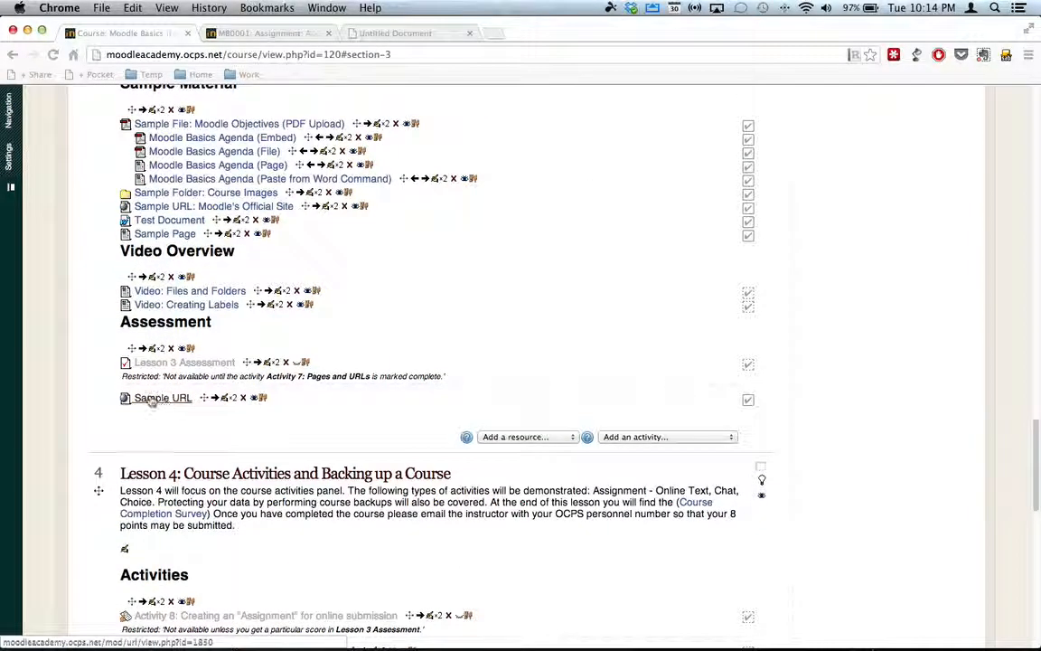
left_click(163, 398)
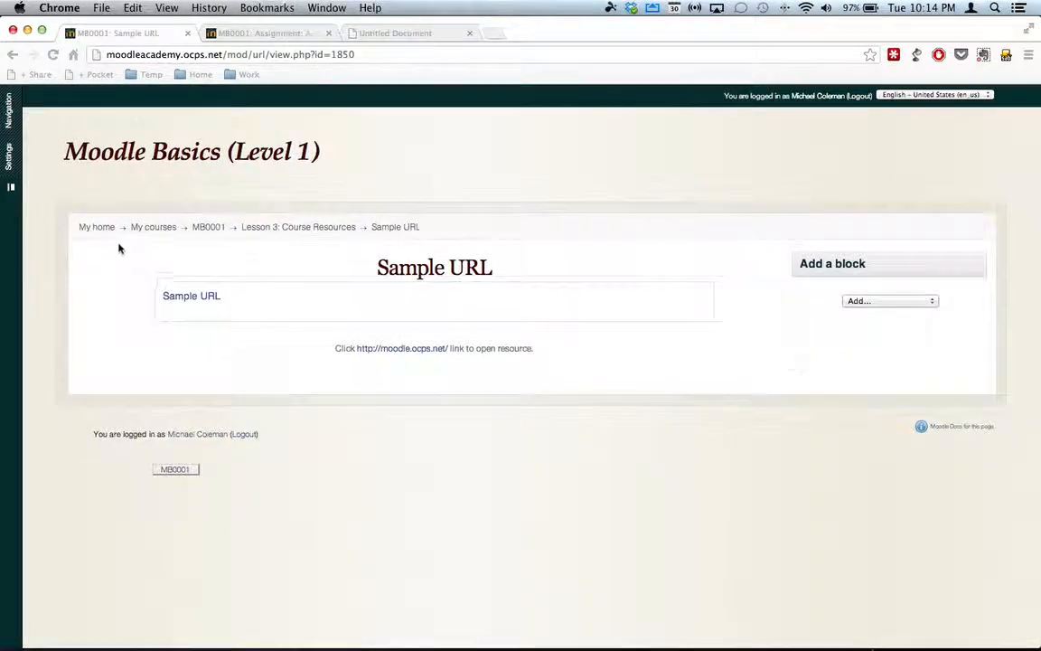
left_click(192, 301)
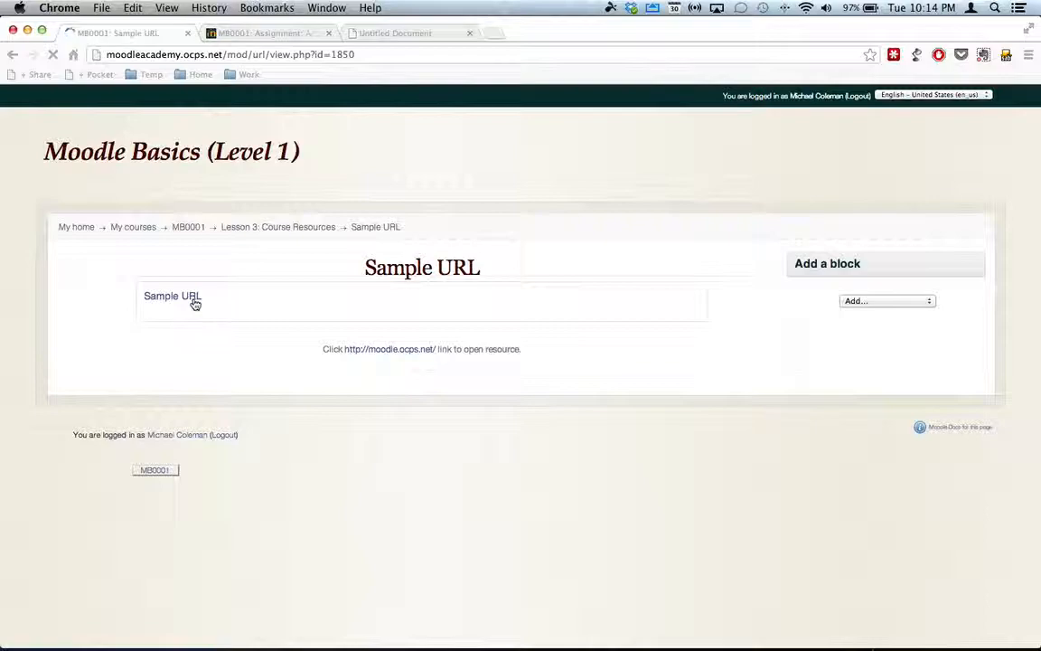
left_click(387, 350)
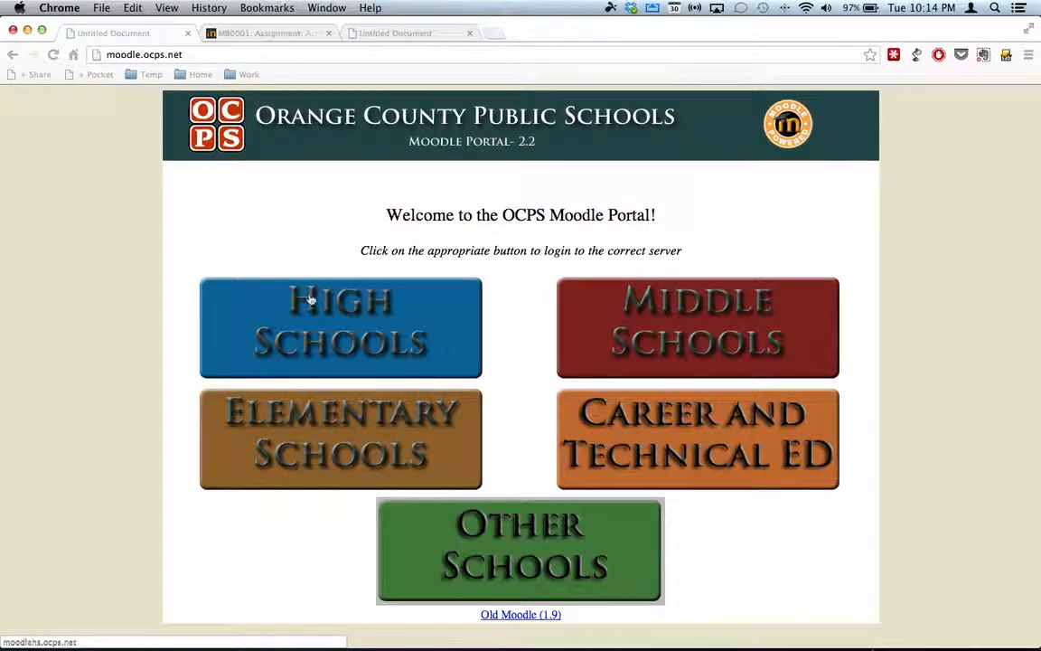
left_click(14, 55)
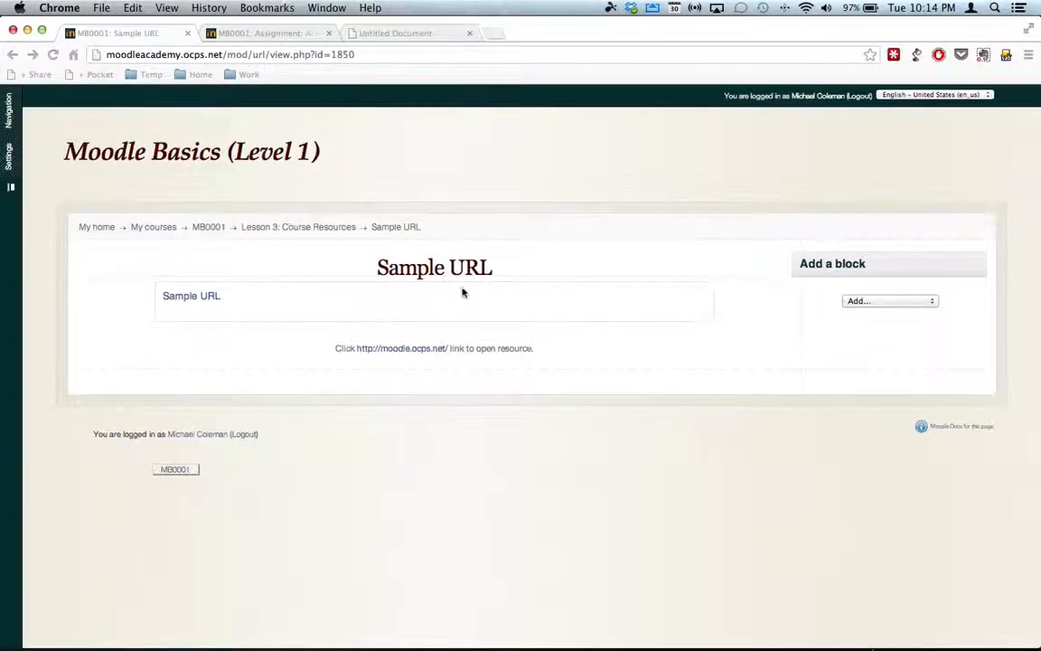